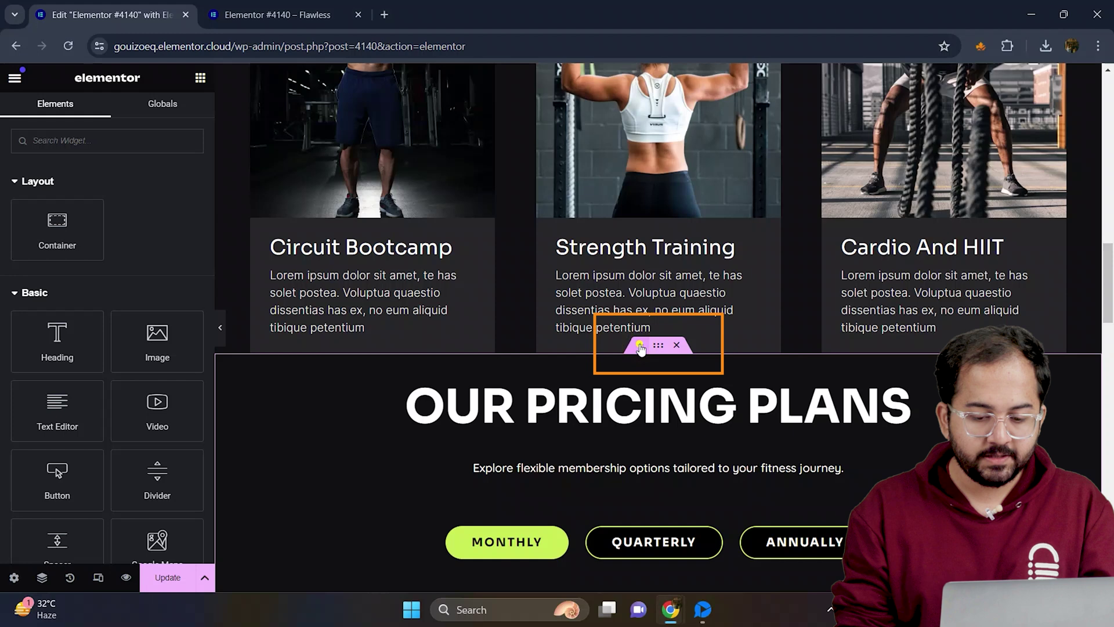
# Add a two-column section above the pricing plans with 100 vh minimum height, centred both ways
pyautogui.click(640, 346)
pyautogui.click(625, 422)
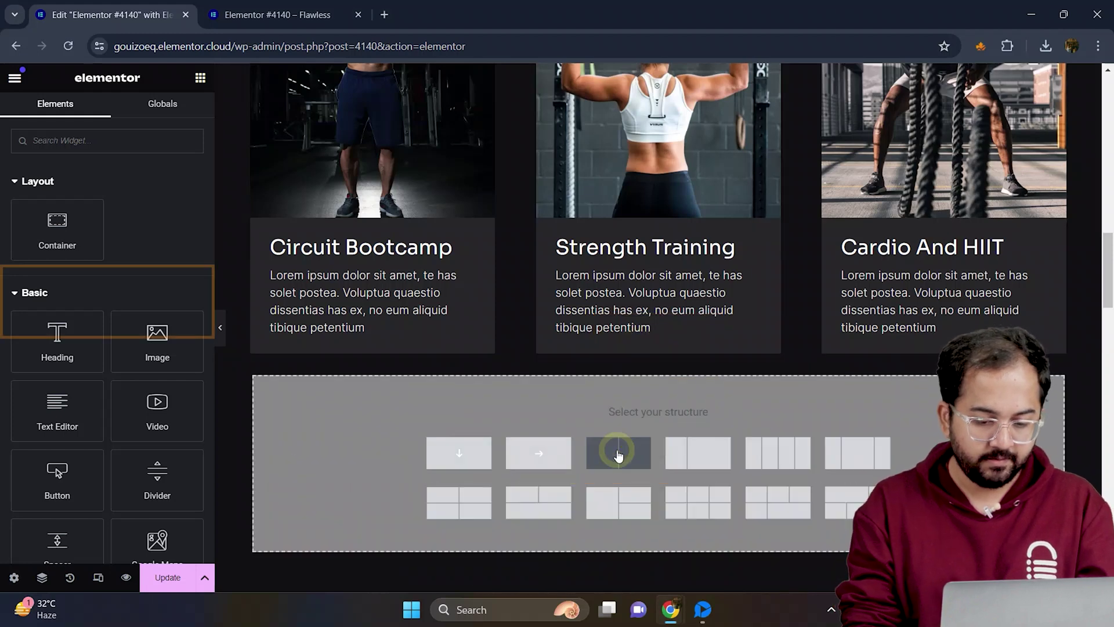
pyautogui.click(618, 451)
pyautogui.click(177, 300)
pyautogui.write('10')
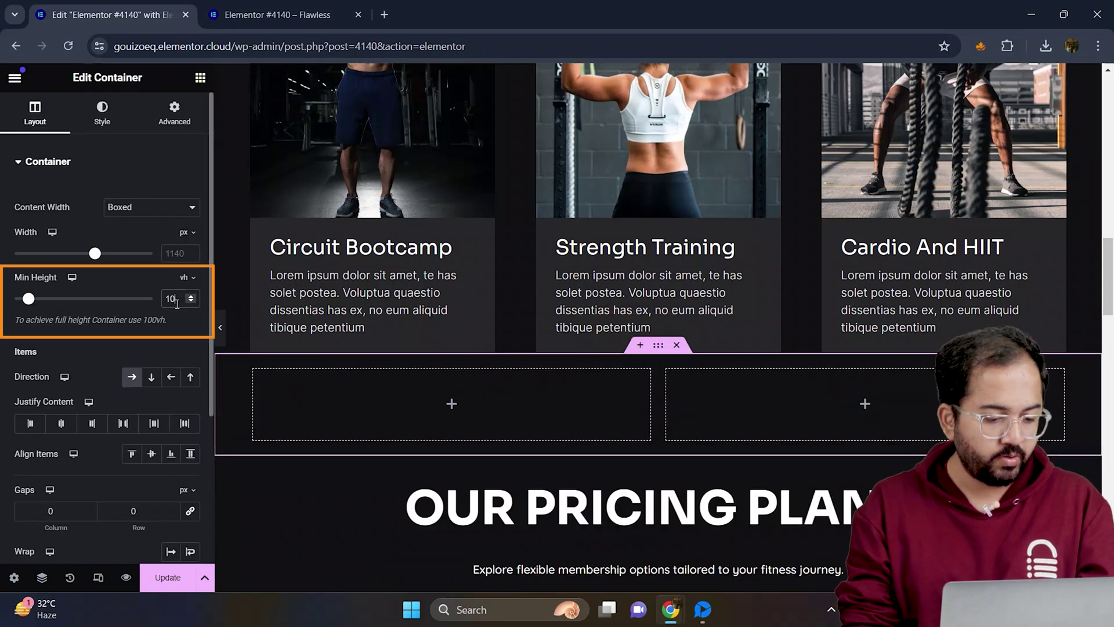
pyautogui.write('0')
pyautogui.click(61, 423)
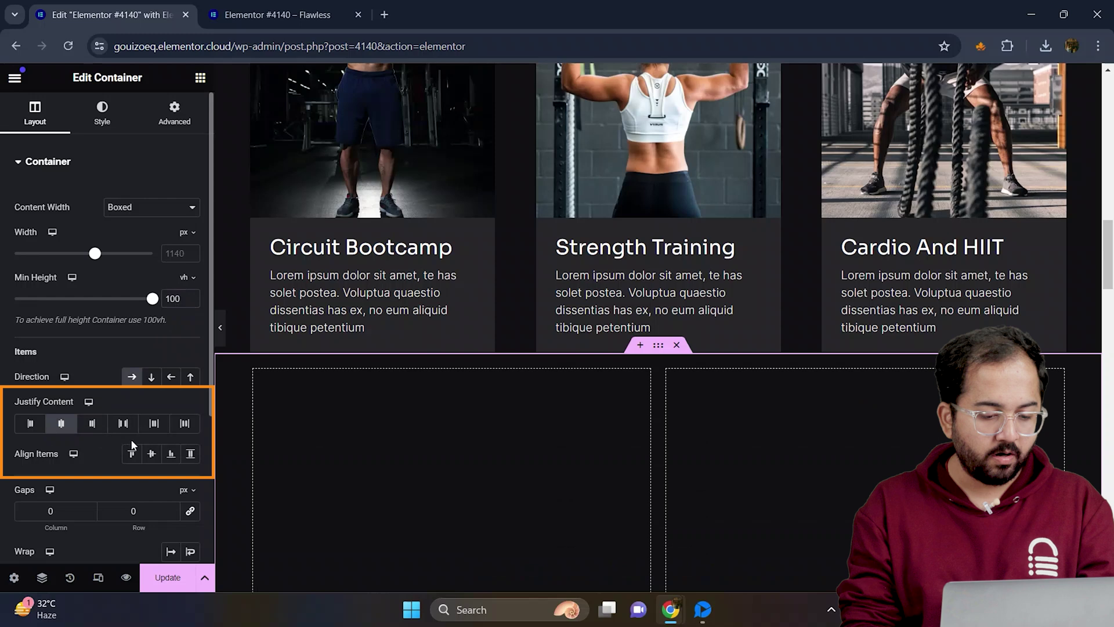
pyautogui.click(149, 454)
pyautogui.scroll(-4, 479, 440)
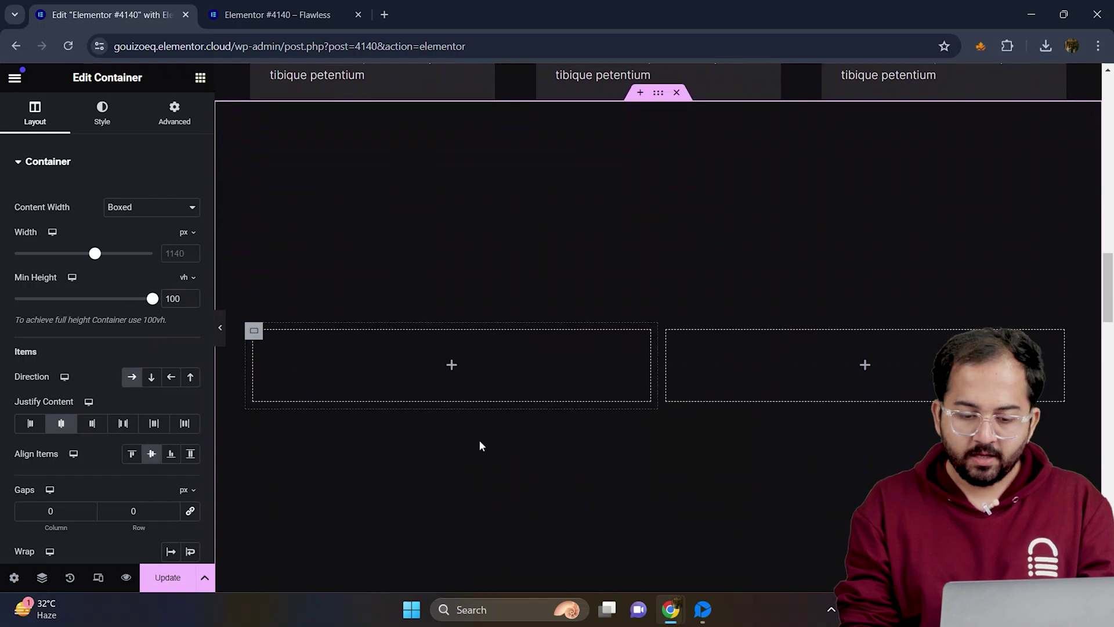
# Duplicate a column to make three, and nest a new container in the middle one
pyautogui.rightClick(258, 331)
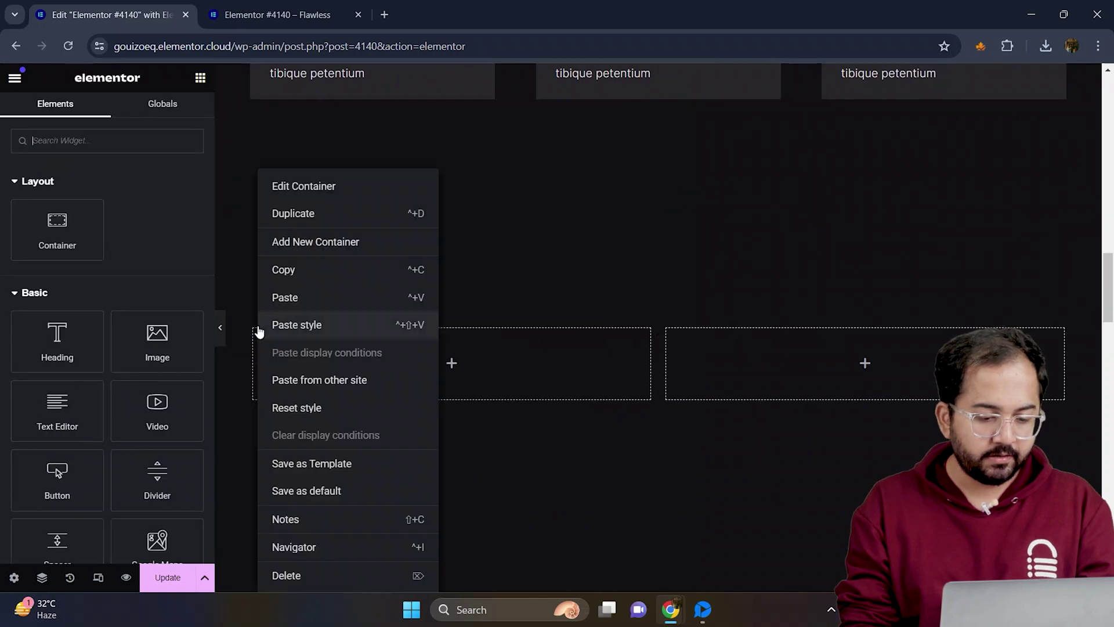
pyautogui.click(386, 224)
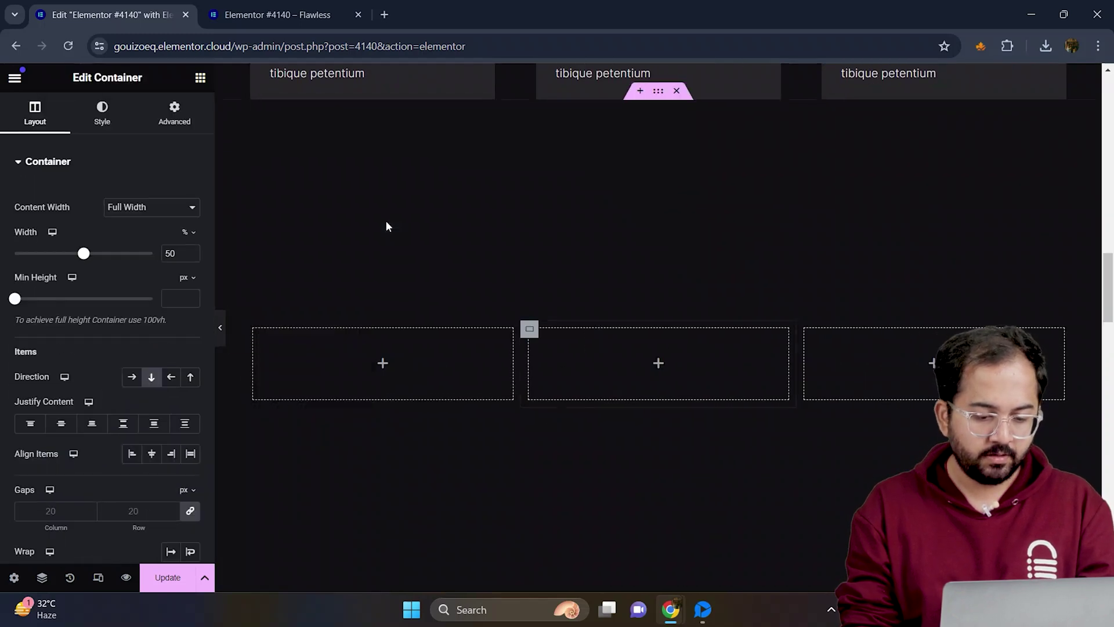
pyautogui.click(200, 84)
pyautogui.moveTo(55, 216); pyautogui.dragTo(652, 340)
# Give the middle column 20 px padding
pyautogui.click(537, 328)
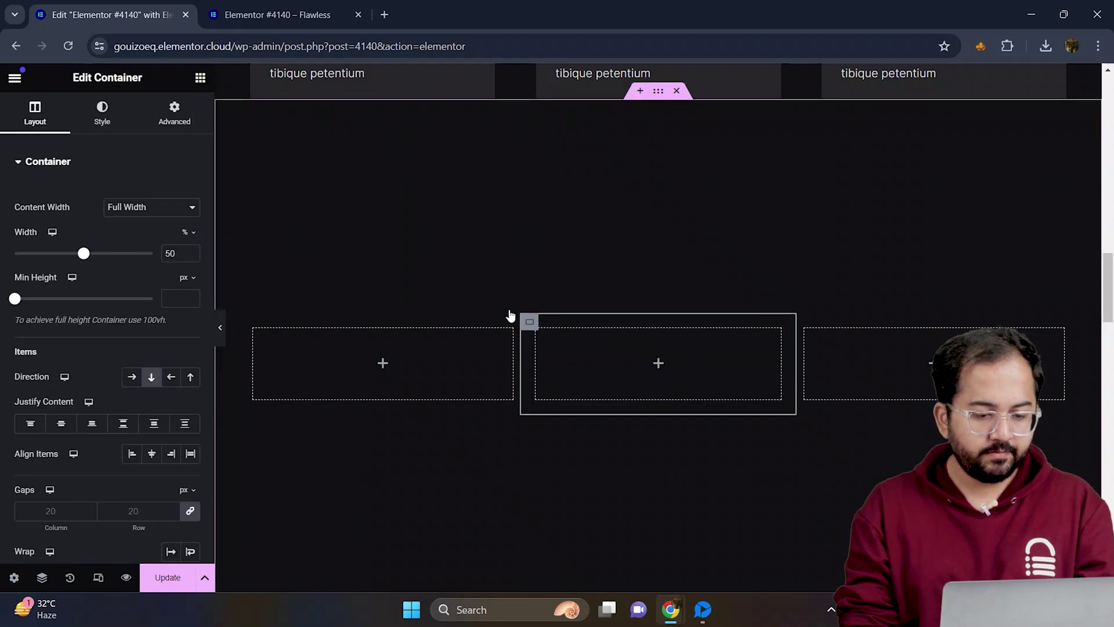
pyautogui.click(174, 114)
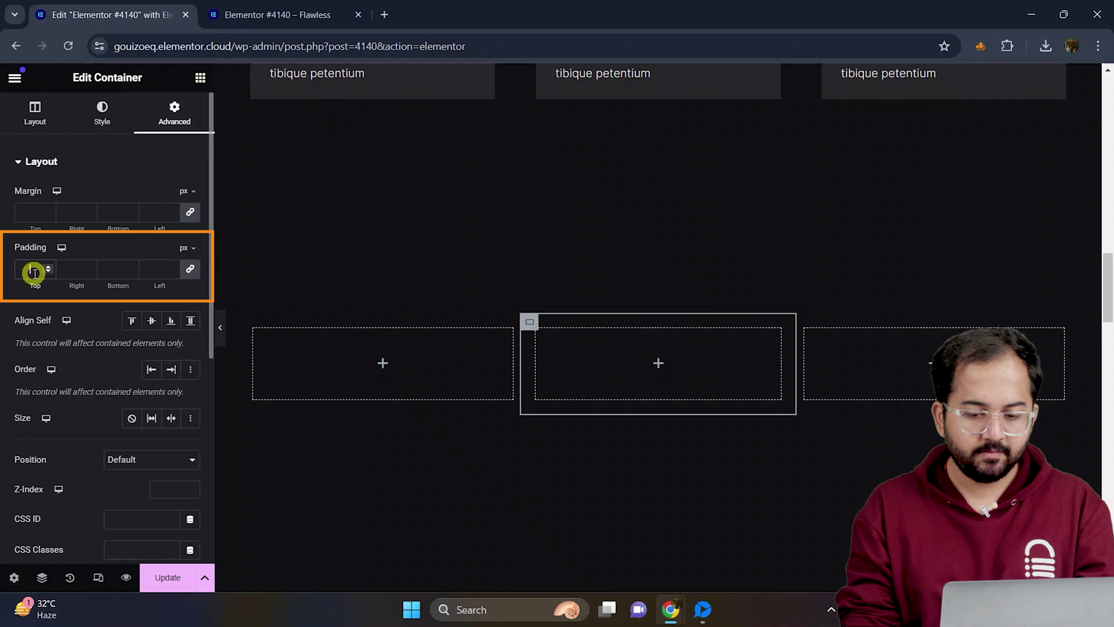
pyautogui.write('20')
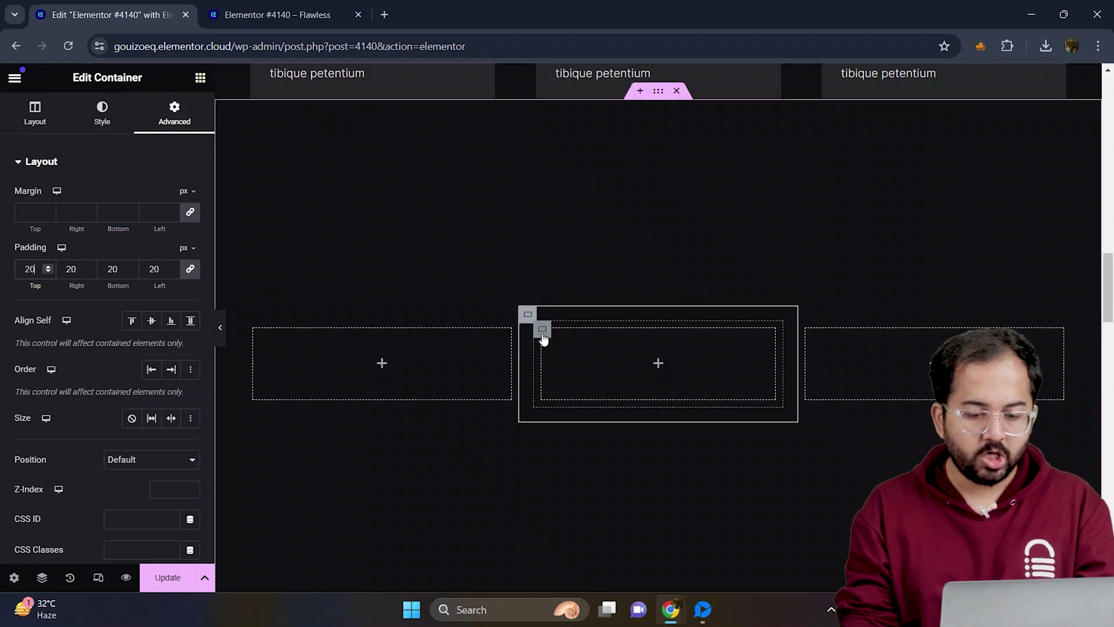
# Set the inner container's minimum height to 400 px and its padding to 20 px
pyautogui.click(543, 331)
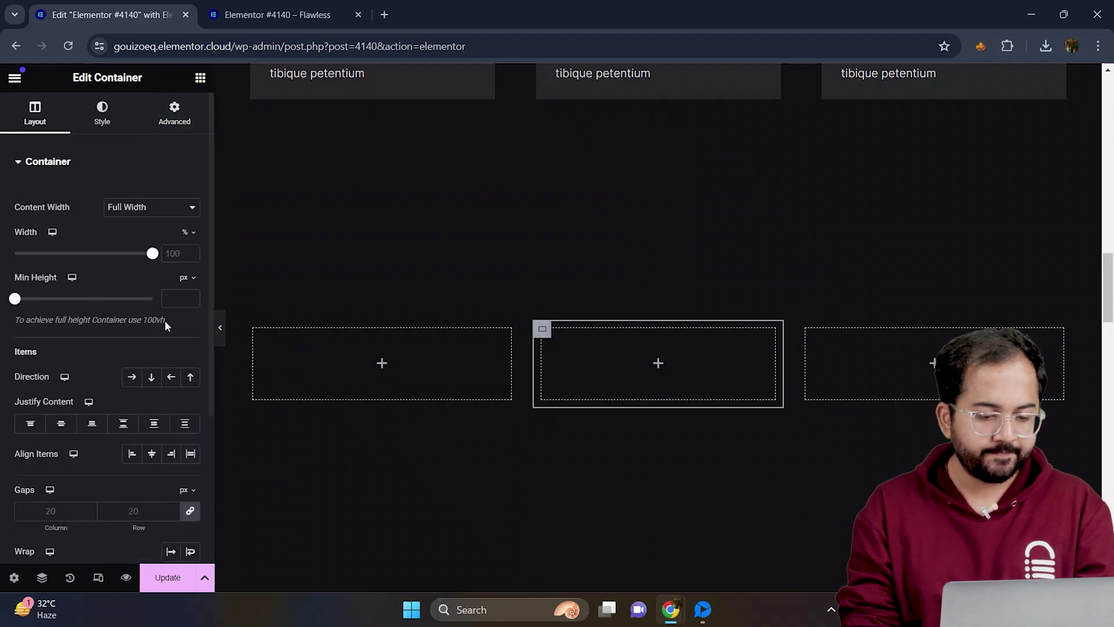
pyautogui.click(174, 298)
pyautogui.write('400')
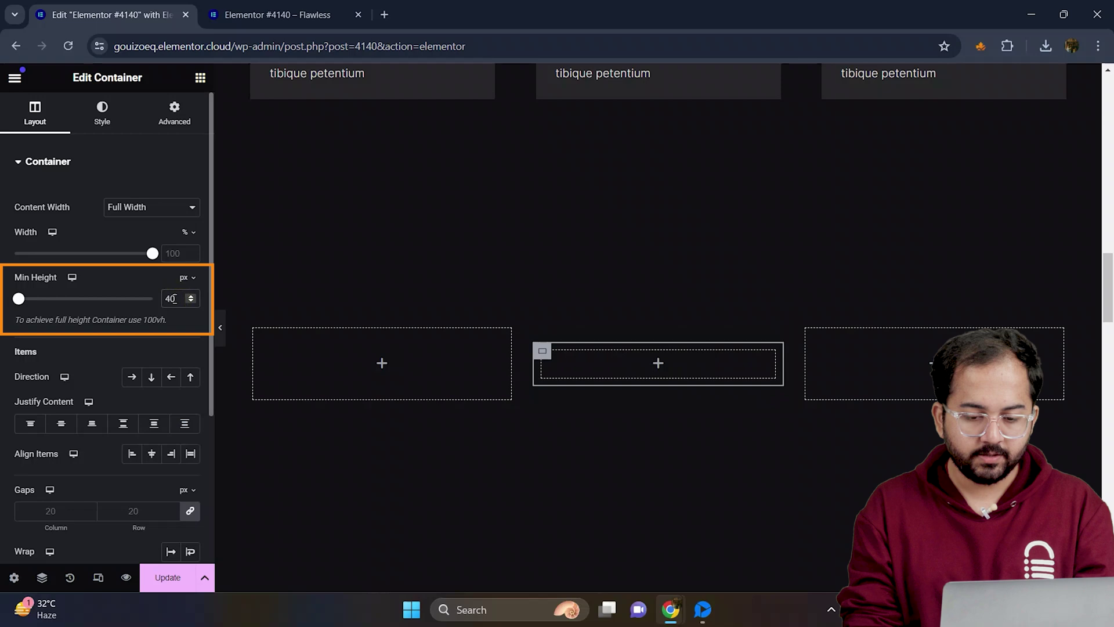
pyautogui.click(174, 112)
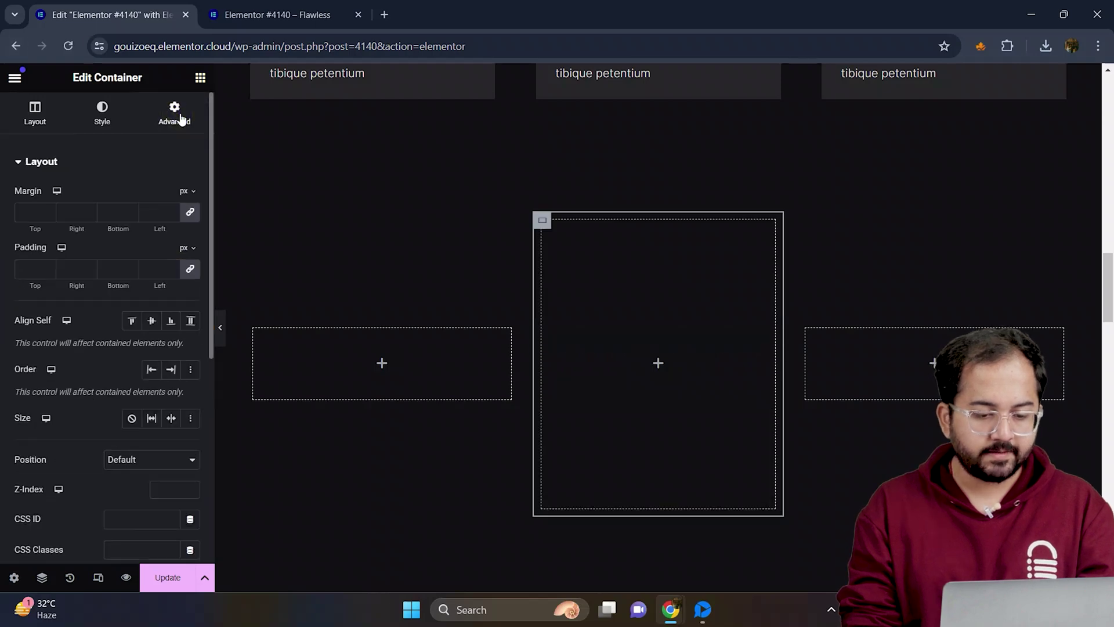
pyautogui.click(35, 268)
pyautogui.write('20')
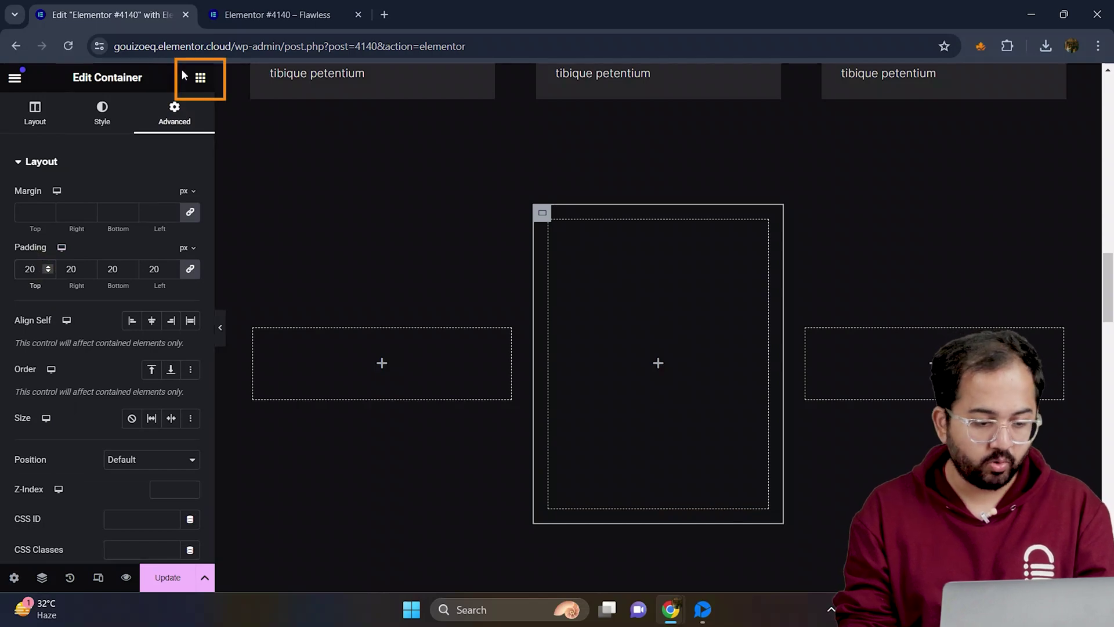
# Add an Image widget to the inner container showing the workout photo from the Media Library
pyautogui.click(200, 79)
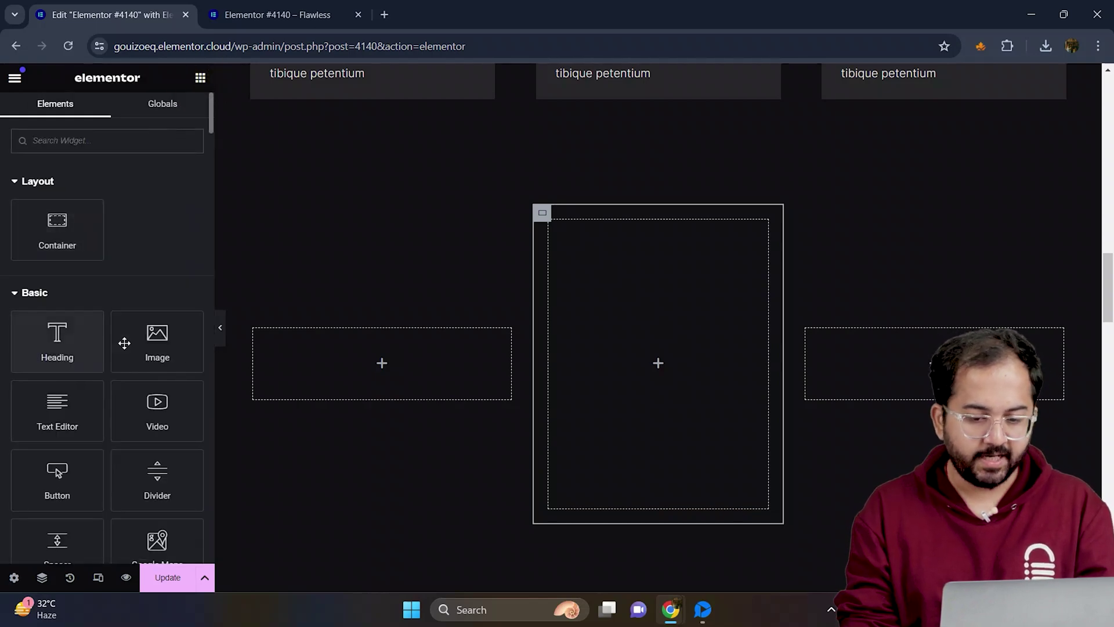
pyautogui.moveTo(152, 338); pyautogui.dragTo(644, 340)
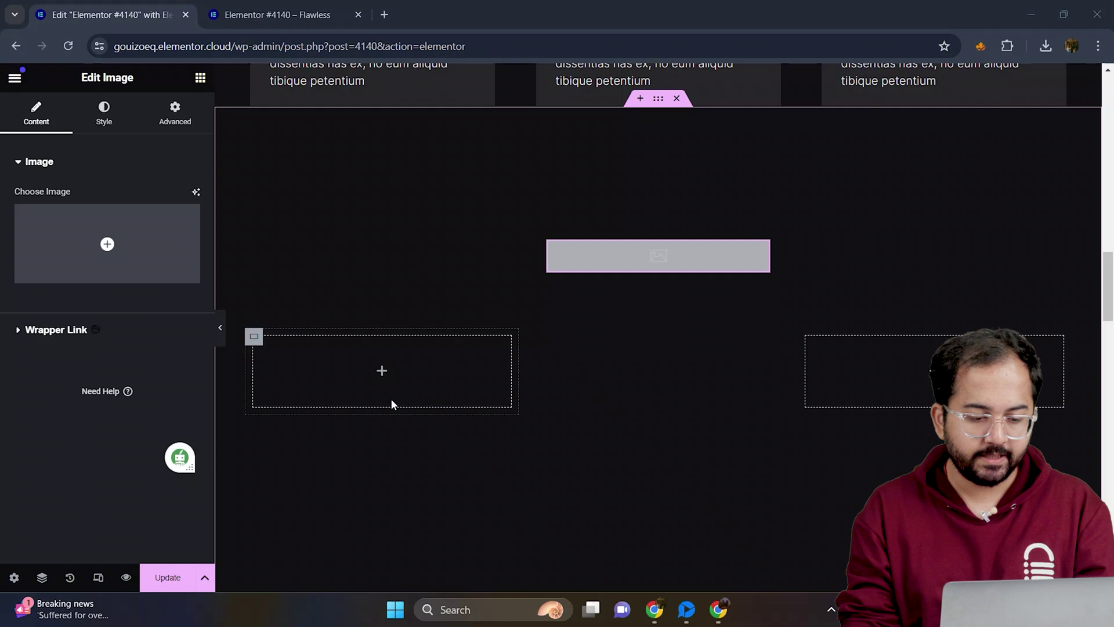
pyautogui.click(106, 246)
pyautogui.click(203, 239)
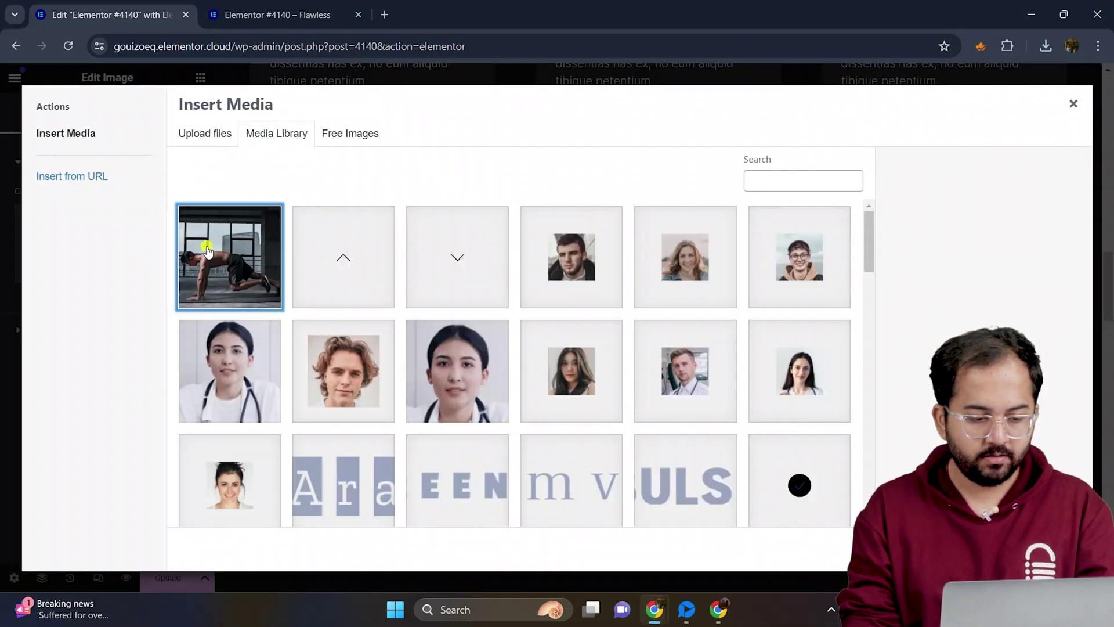
pyautogui.click(1044, 549)
# Add a Heading widget below the workout photo
pyautogui.scroll(-1, 677, 351)
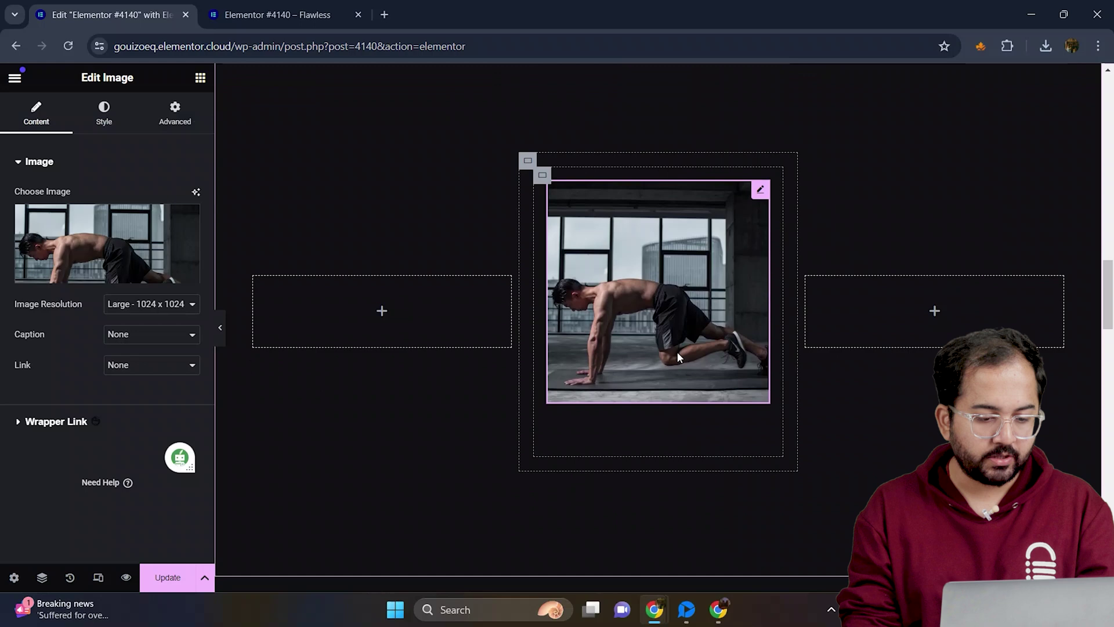
pyautogui.click(200, 78)
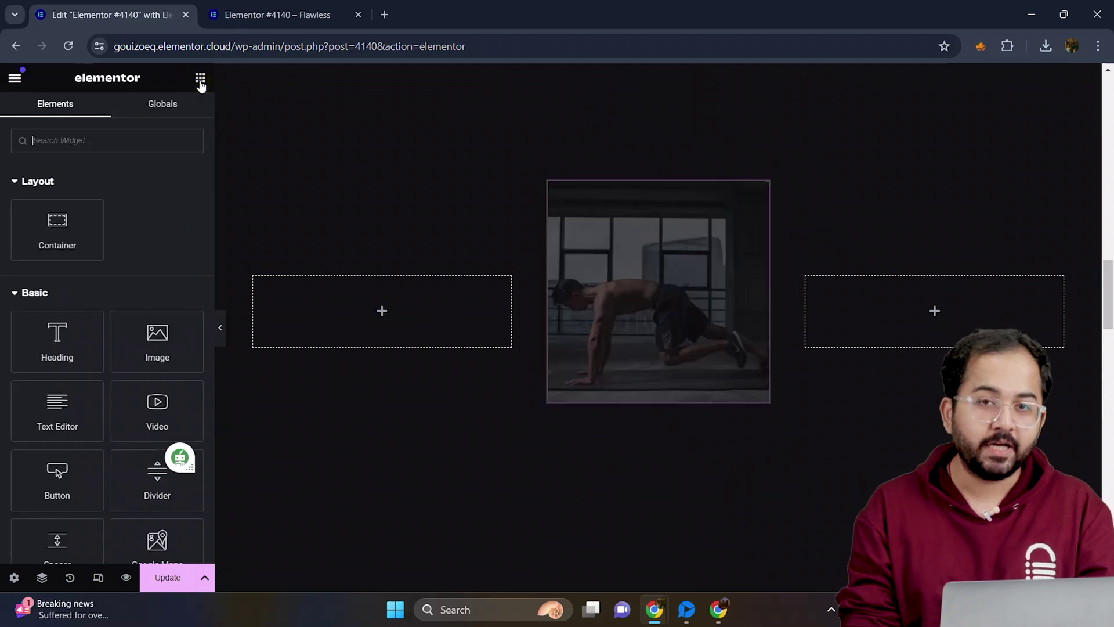
pyautogui.moveTo(77, 326); pyautogui.dragTo(650, 395)
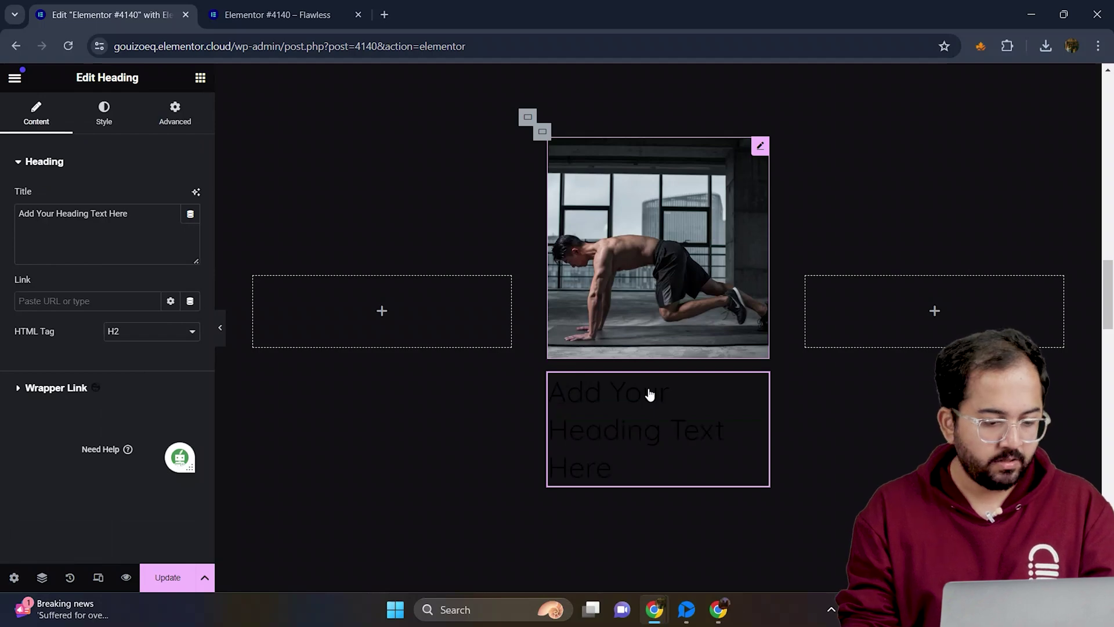
# Style the heading white, centred, in the Sora font at 20 px
pyautogui.click(105, 112)
pyautogui.click(191, 230)
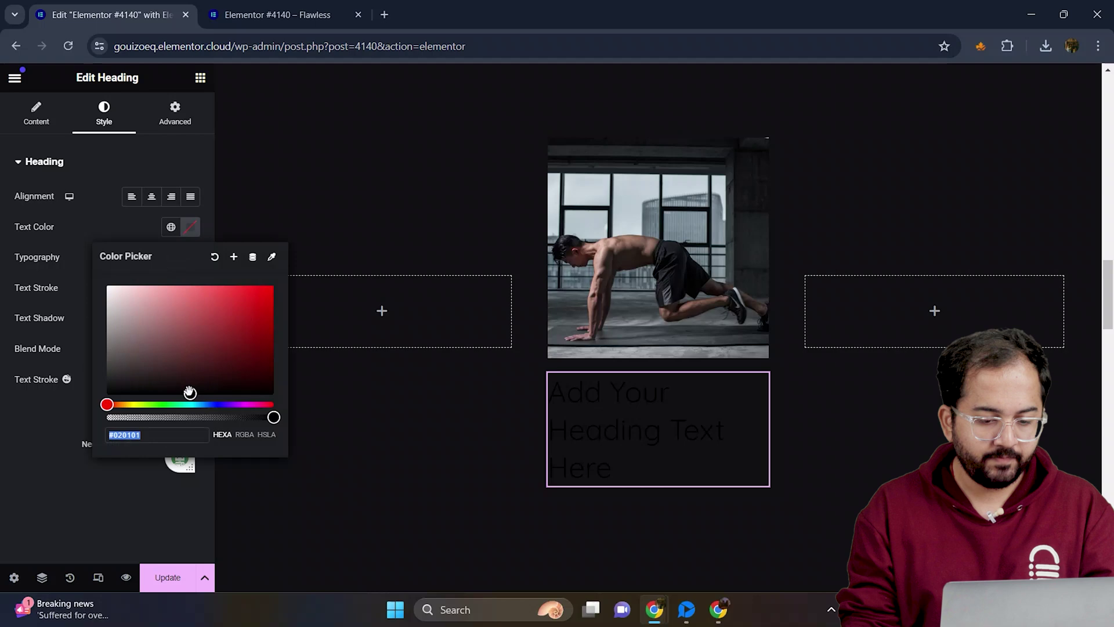
pyautogui.moveTo(189, 393); pyautogui.dragTo(111, 274)
pyautogui.click(152, 197)
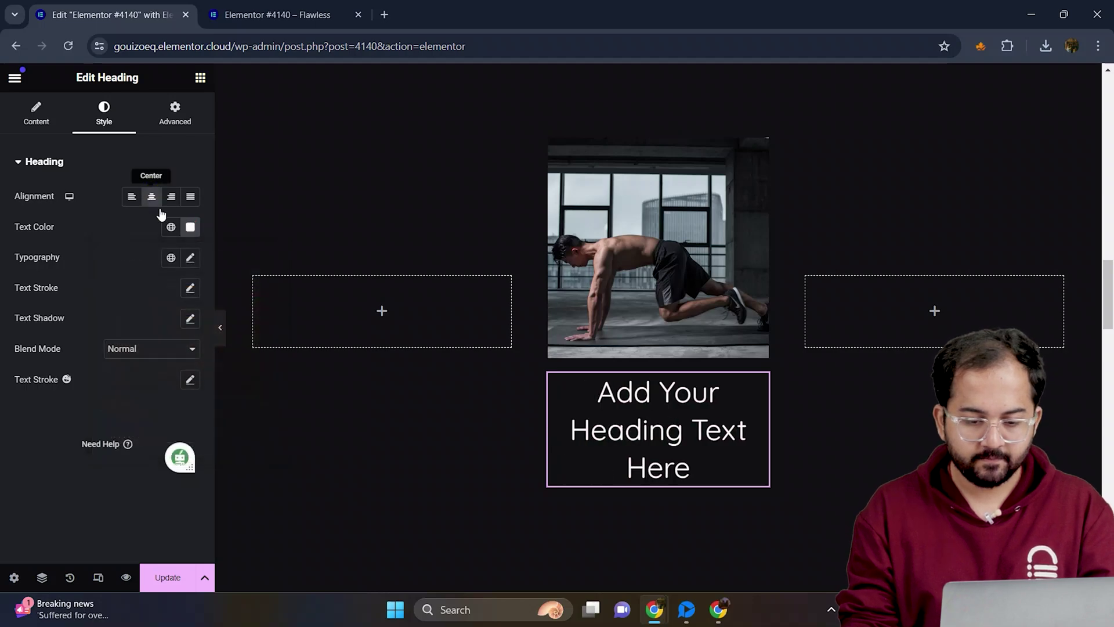
pyautogui.click(190, 259)
pyautogui.click(155, 329)
pyautogui.write('SORA')
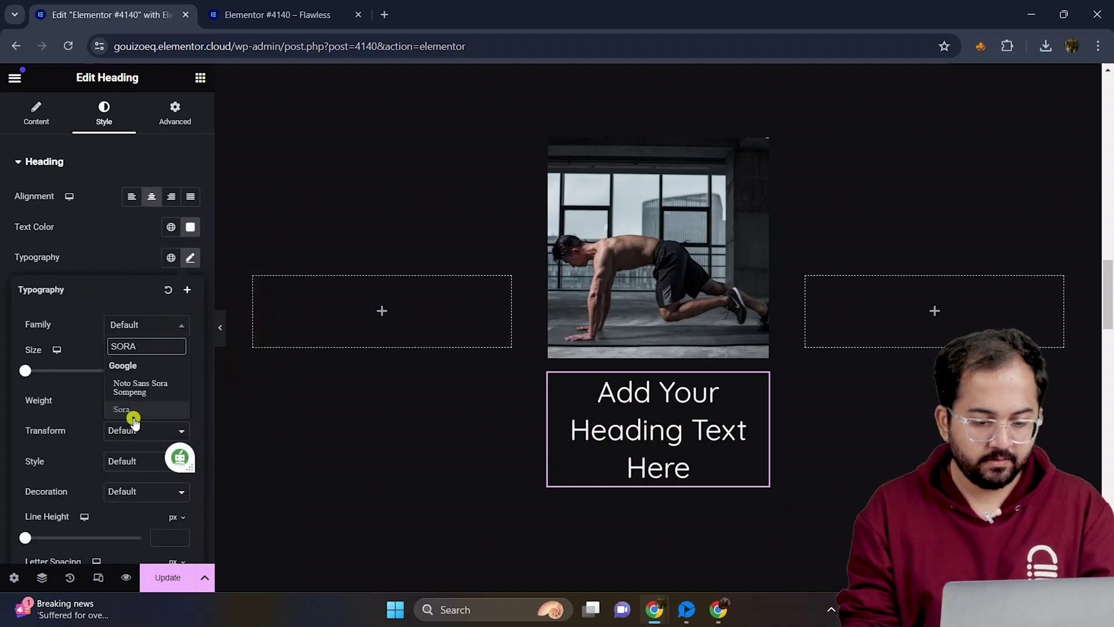
pyautogui.click(121, 409)
pyautogui.moveTo(25, 370); pyautogui.dragTo(37, 371)
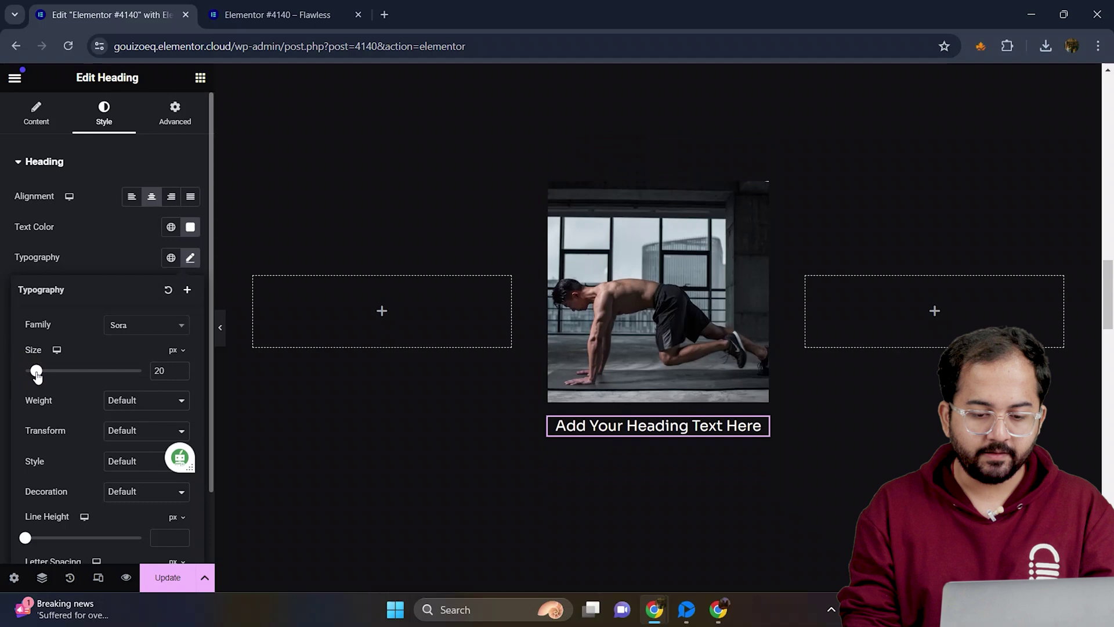
# Change the heading title to 'PERSONAL TRAINING' and add a Text Editor paragraph below it
pyautogui.click(36, 115)
pyautogui.click(133, 230)
pyautogui.hotkey('ctrl', 'a')
pyautogui.press('BackSpace')
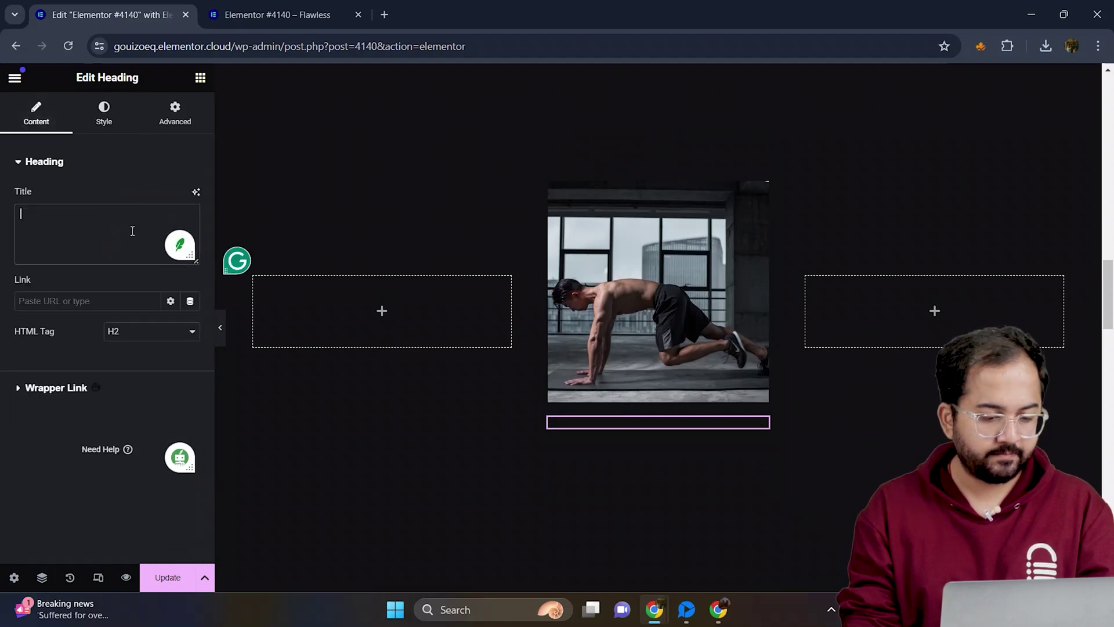
pyautogui.write('PERSONAL TRAINING')
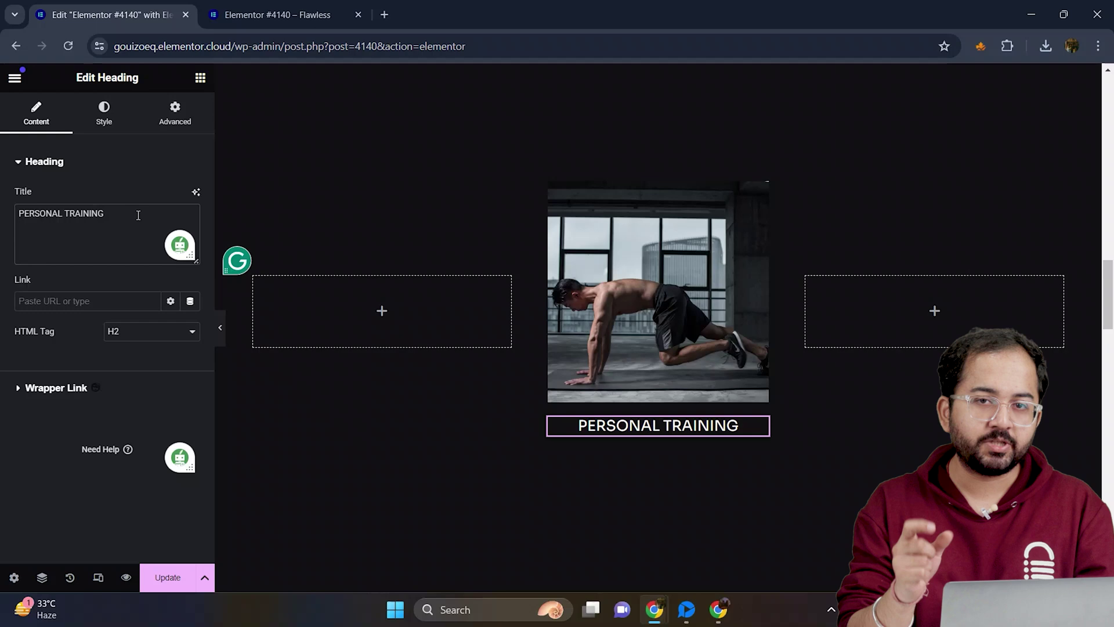
pyautogui.click(200, 79)
pyautogui.moveTo(53, 410); pyautogui.dragTo(650, 431)
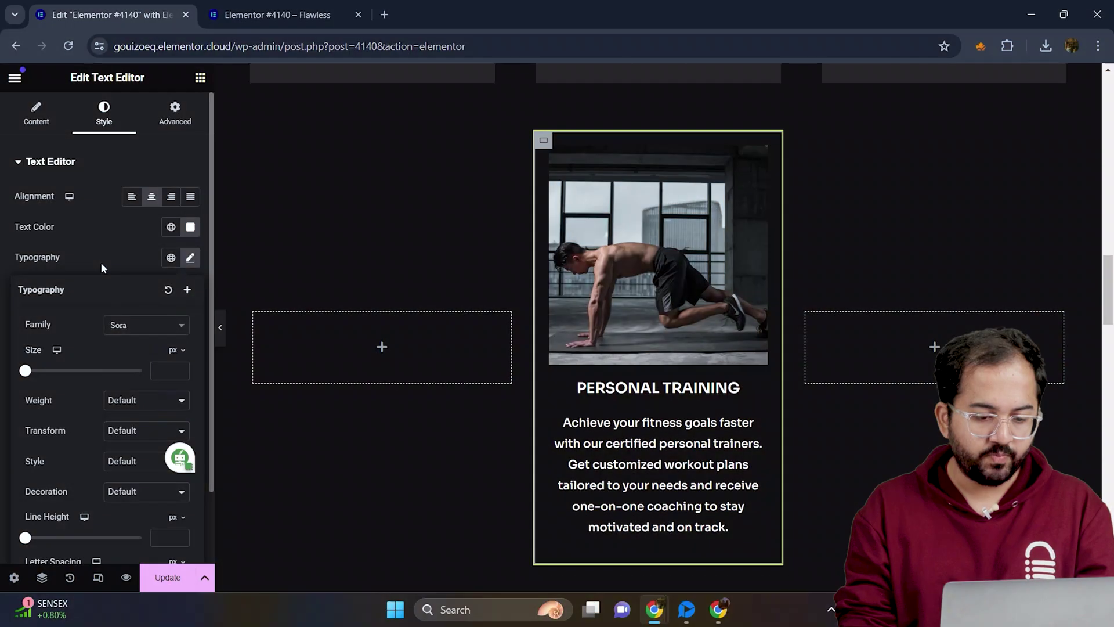
# Duplicate the Personal Training card container twice to make three cards
pyautogui.rightClick(529, 123)
pyautogui.click(585, 165)
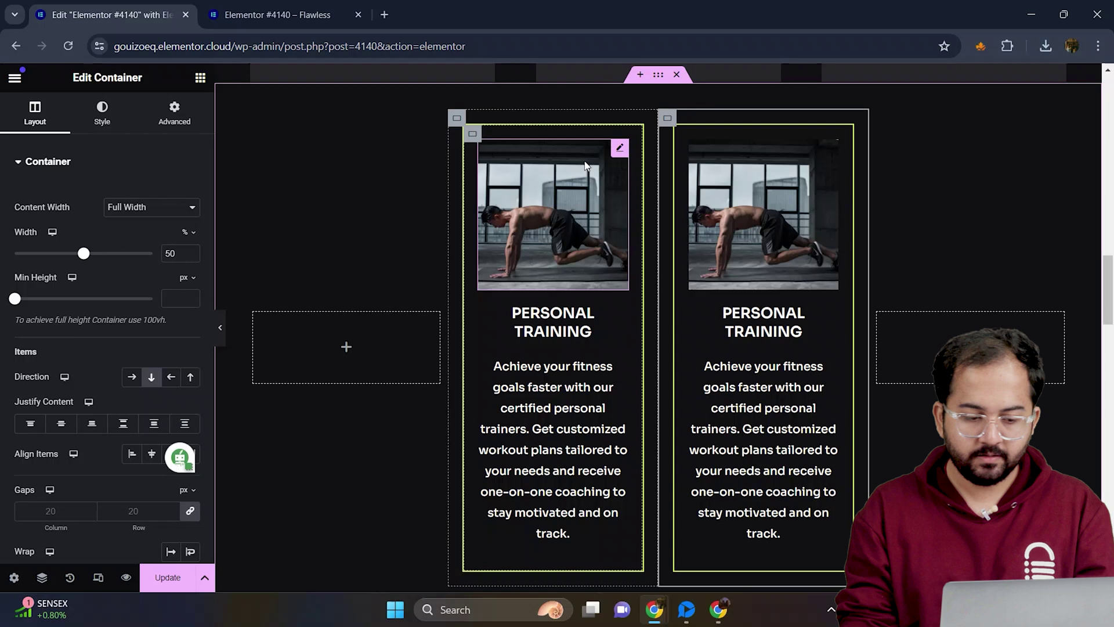
pyautogui.rightClick(458, 113)
pyautogui.click(496, 157)
# Delete the empty left and right columns
pyautogui.rightClick(349, 344)
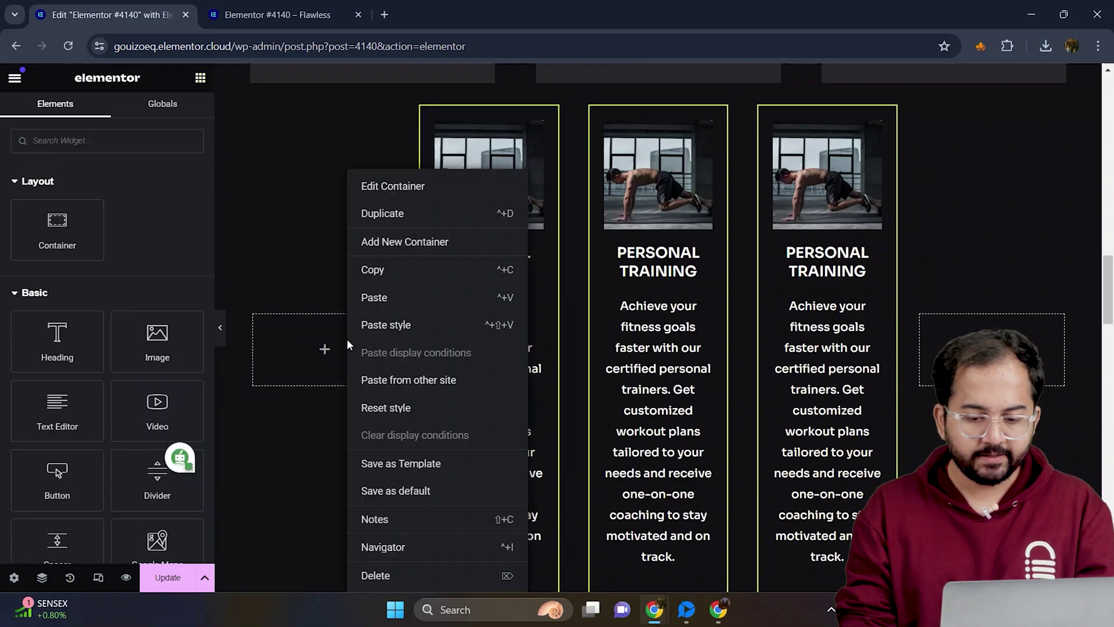
pyautogui.click(394, 575)
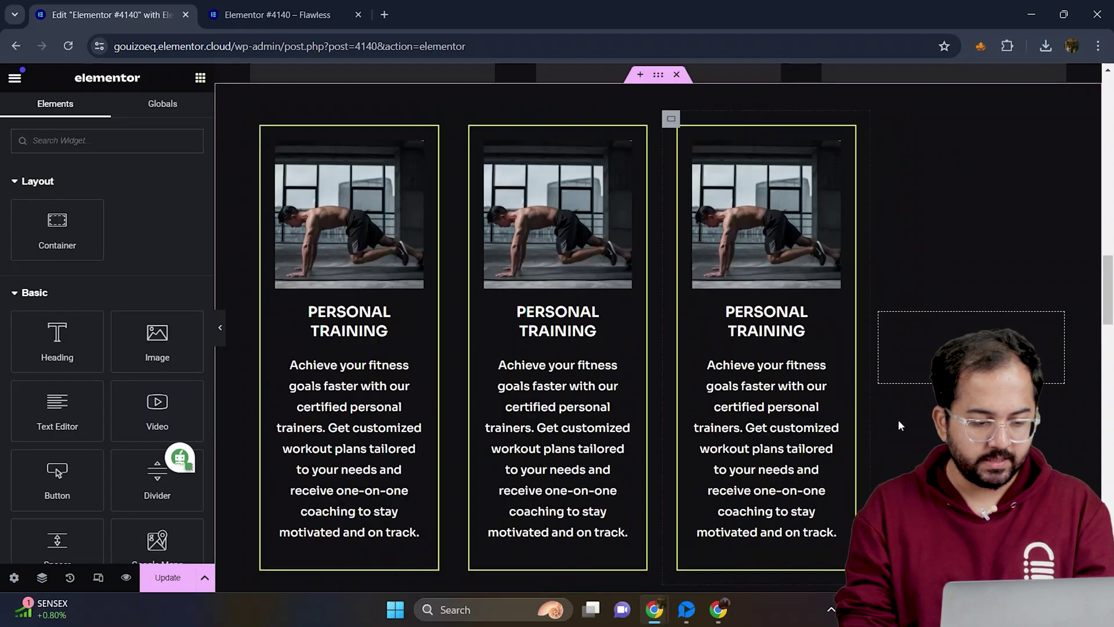
pyautogui.rightClick(934, 348)
pyautogui.press('Delete')
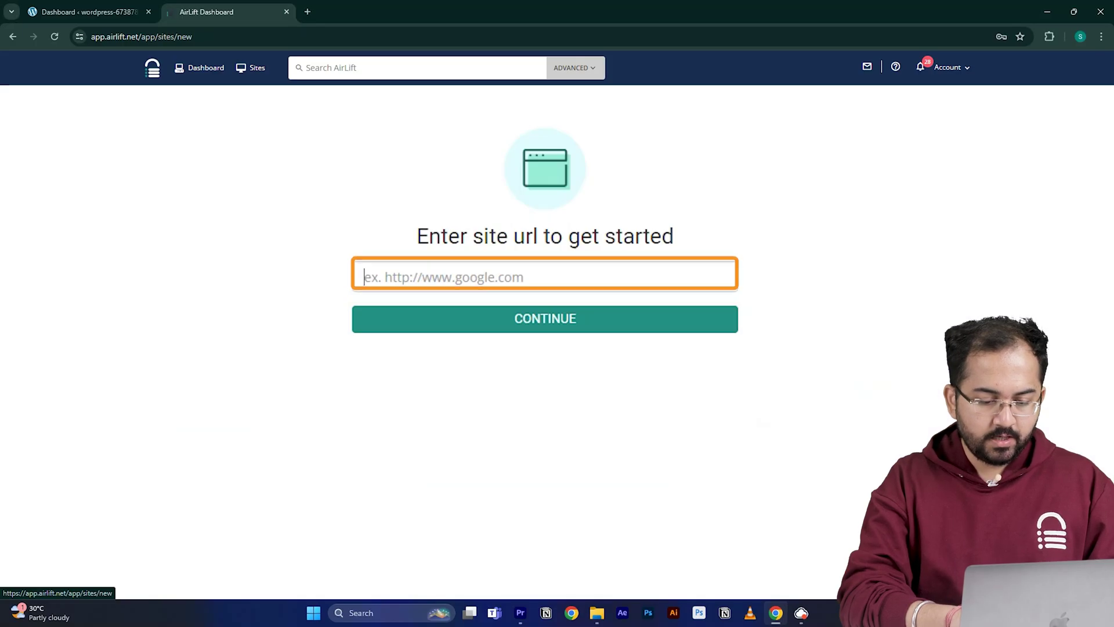
# Submit the site URL in AirLift and review the performance report showing scores of 56 and 98
pyautogui.write('https://wordpress-673878-4448699.cloudwaysapps.com/')
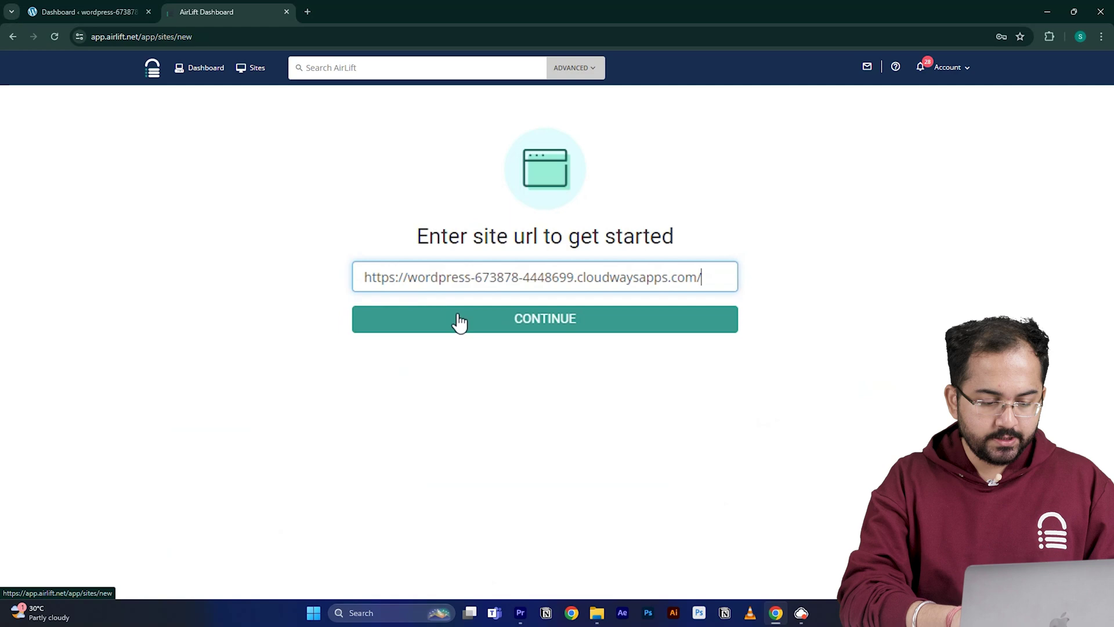
pyautogui.click(461, 320)
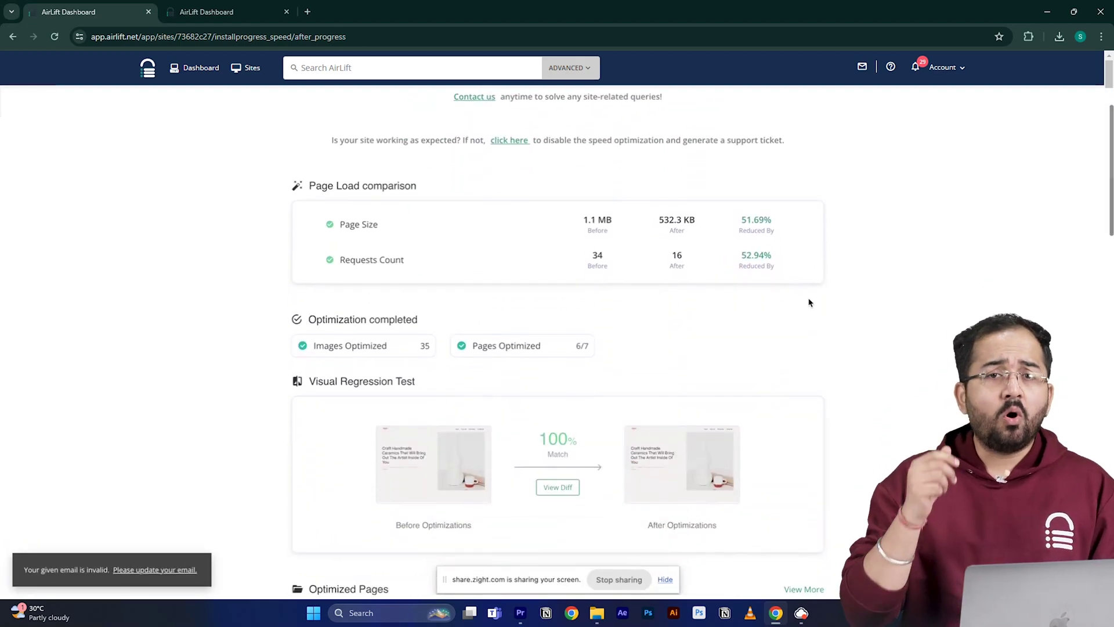
pyautogui.scroll(-1, 810, 302)
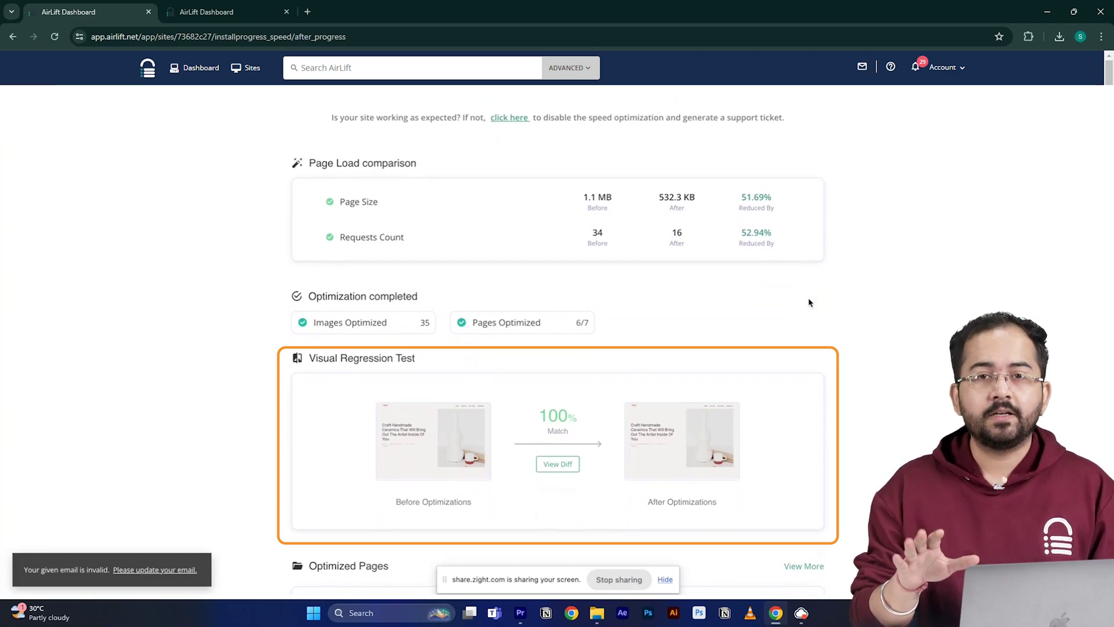
pyautogui.scroll(5, 810, 303)
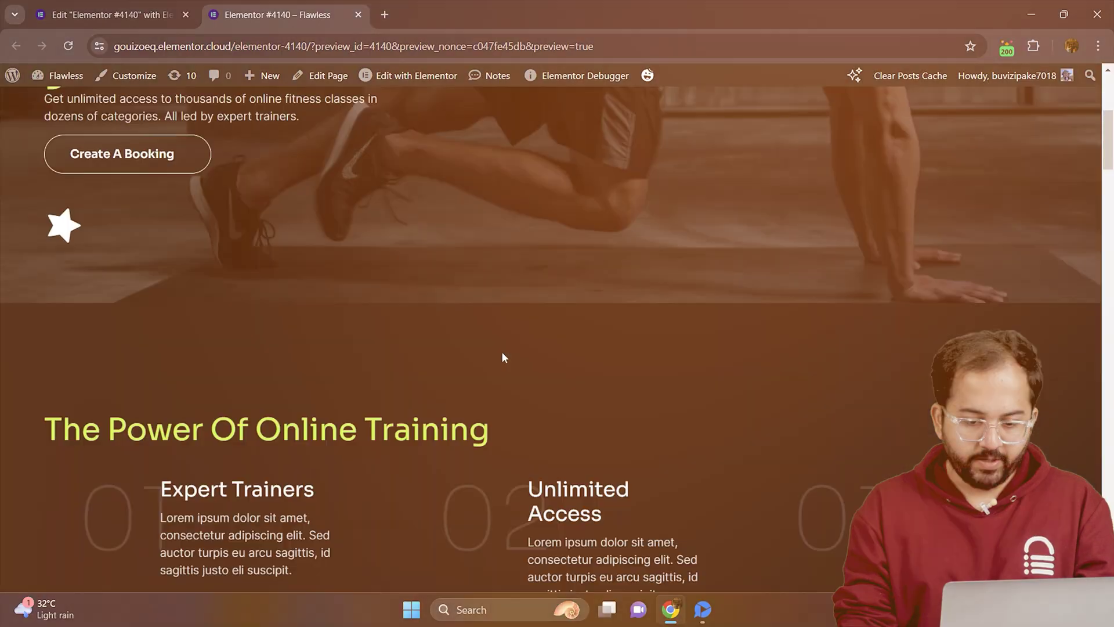
pyautogui.scroll(-5, 502, 352)
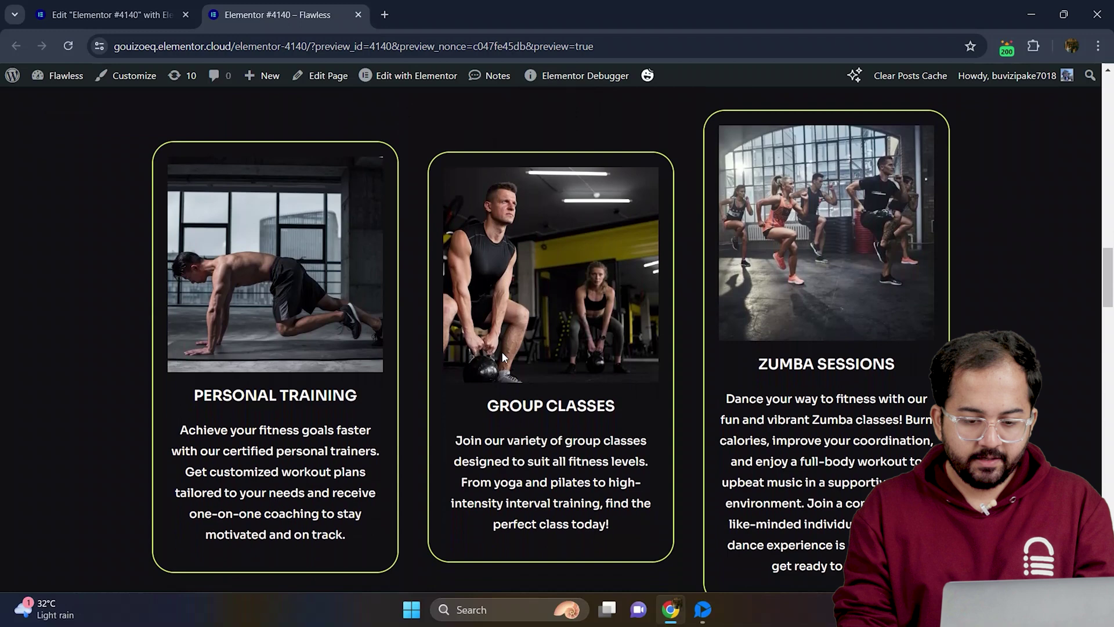
pyautogui.scroll(2, 503, 356)
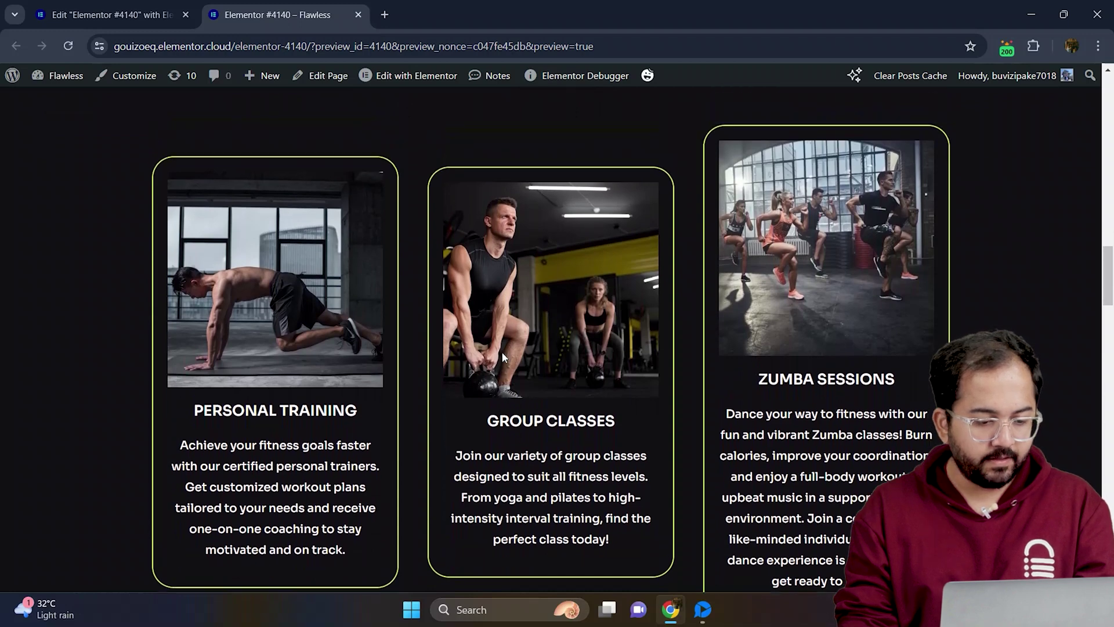
pyautogui.scroll(-5, 503, 356)
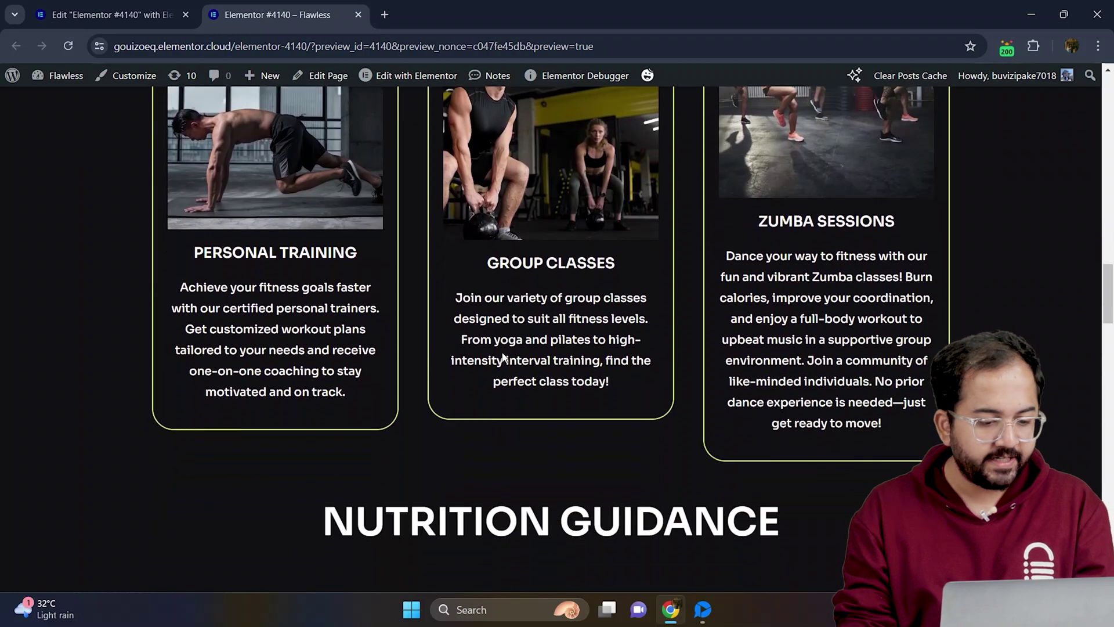
pyautogui.scroll(-5, 502, 357)
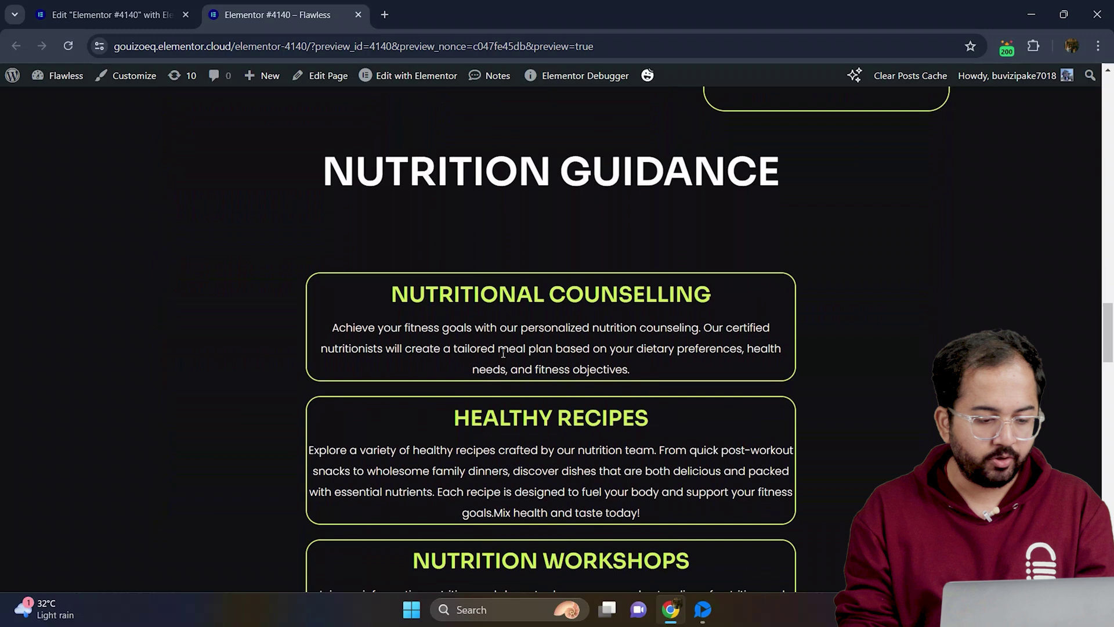
pyautogui.scroll(-2, 503, 353)
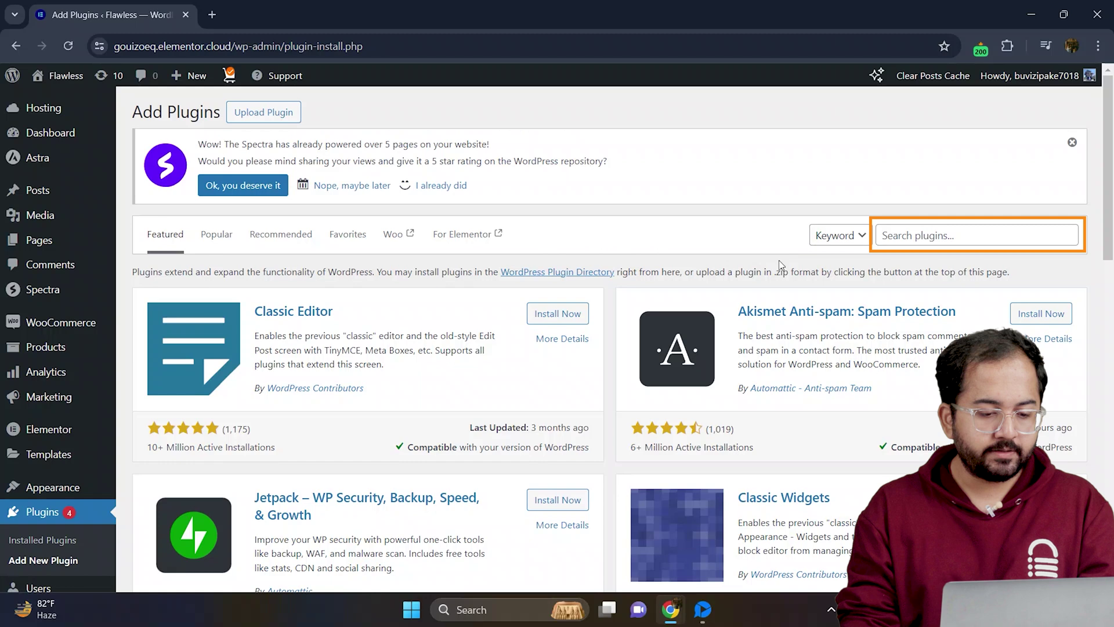
# Search for 'Happy addons', then install and activate Happy Addons for Elementor
pyautogui.click(897, 234)
pyautogui.write('Happy addons')
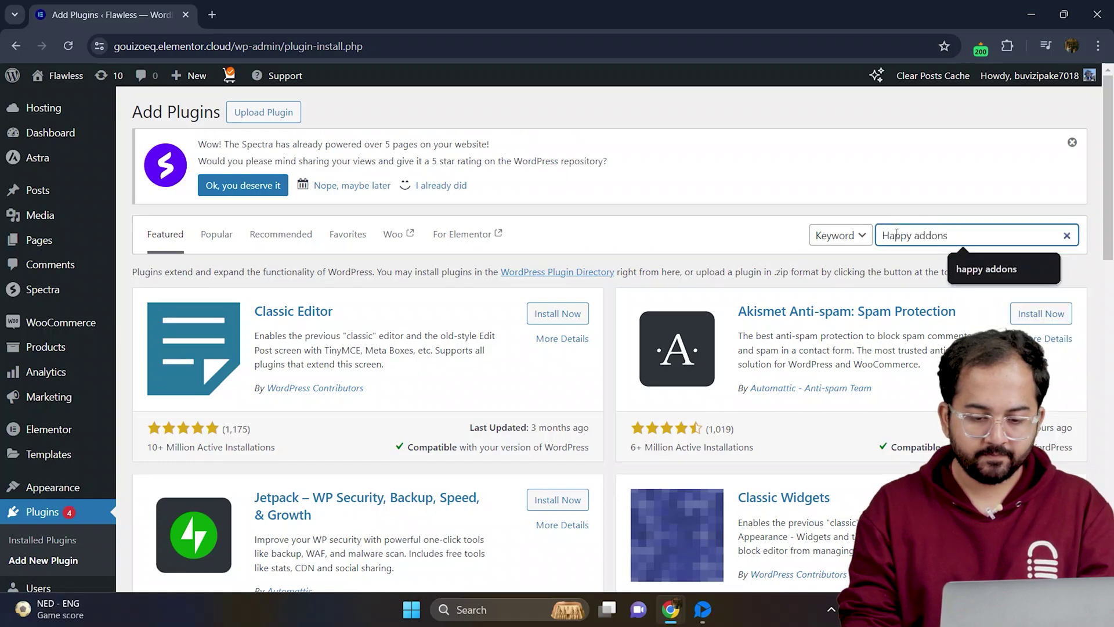
pyautogui.press('Return')
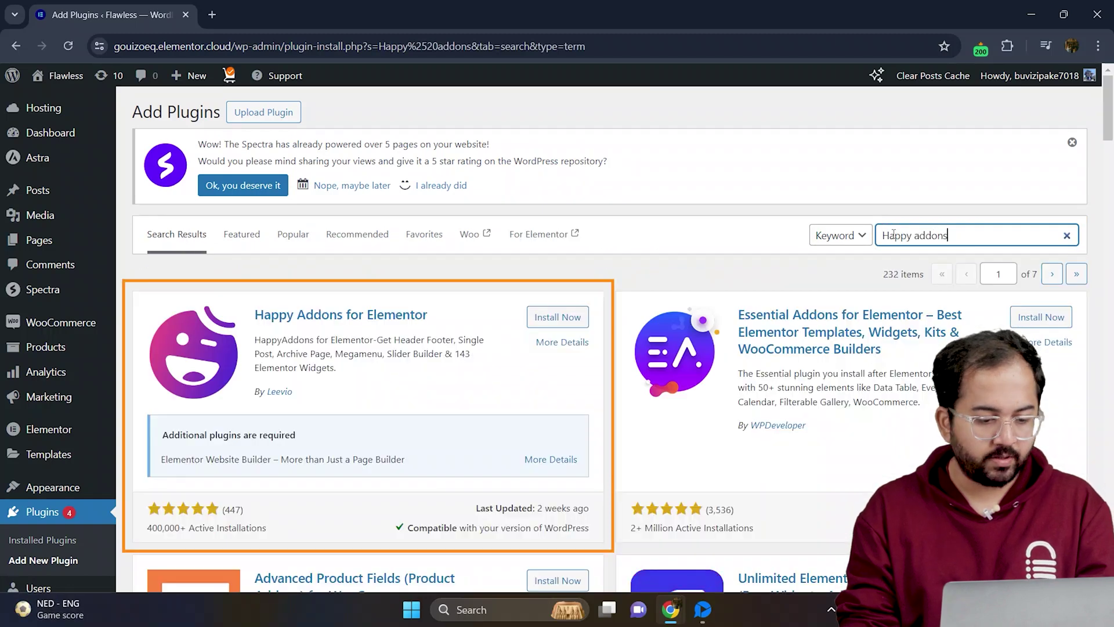
pyautogui.click(558, 317)
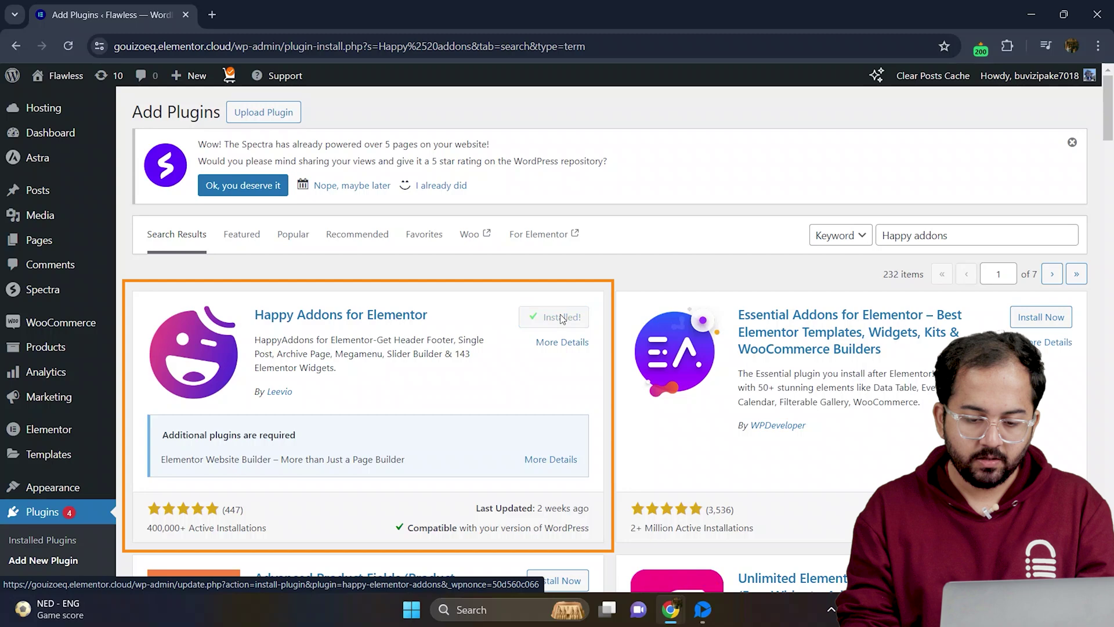
pyautogui.click(564, 319)
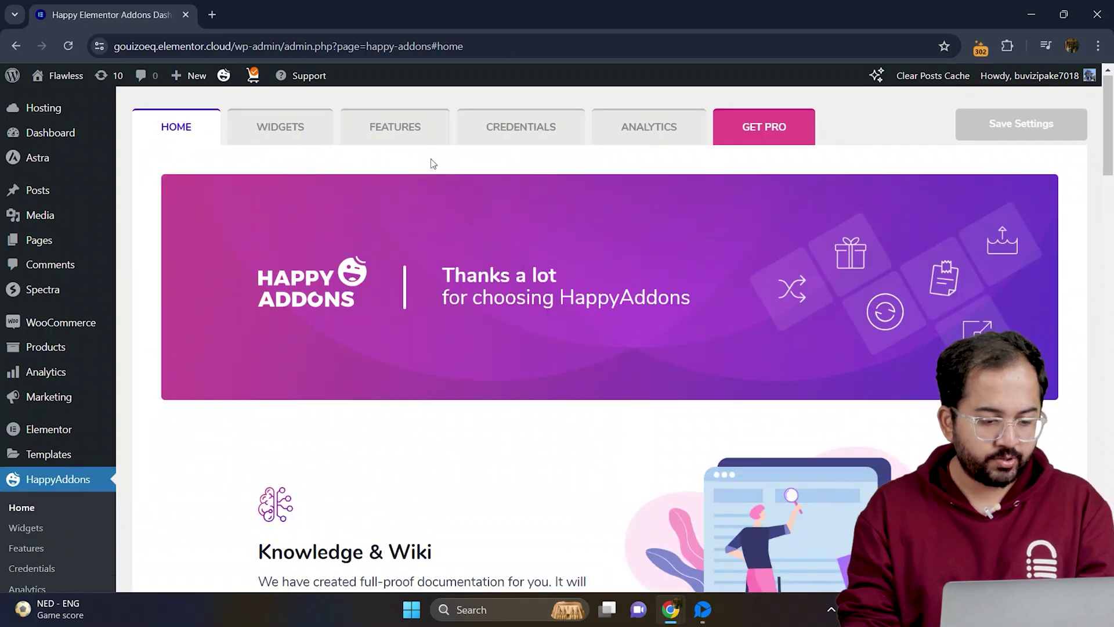
# Enable the Equal Height Column feature in Happy Addons and save the changes
pyautogui.click(394, 126)
pyautogui.scroll(-3, 590, 363)
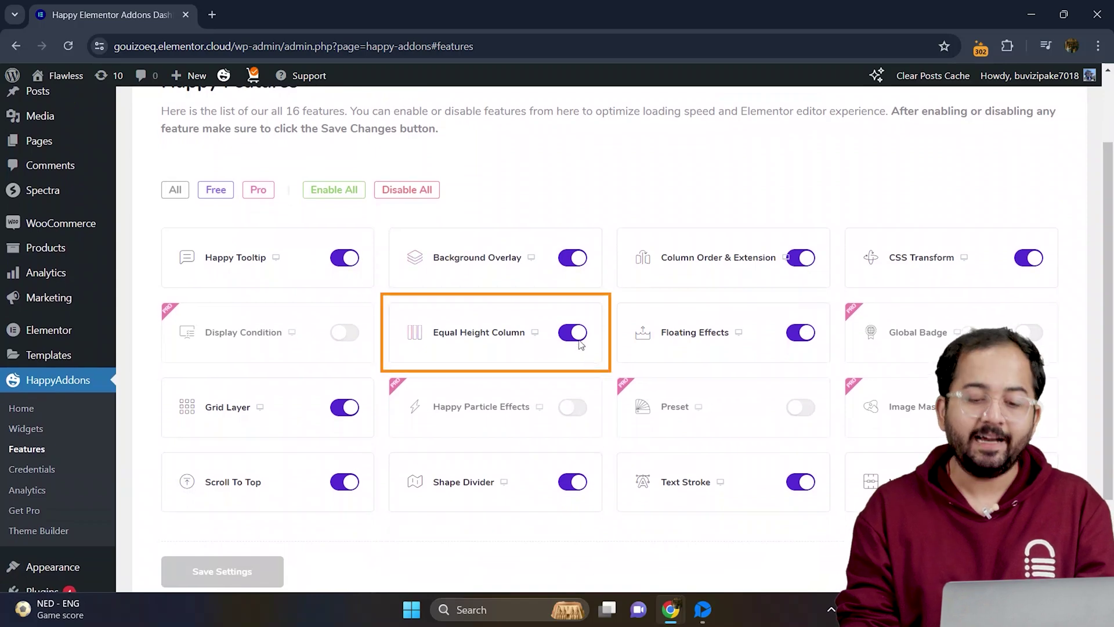
pyautogui.click(574, 333)
pyautogui.scroll(-1, 570, 340)
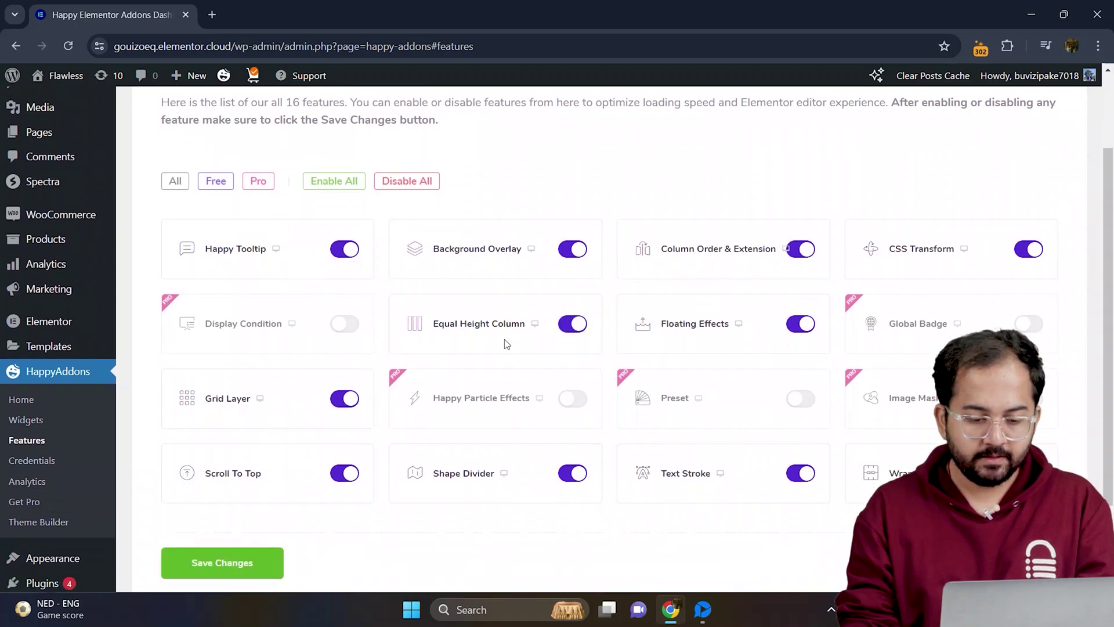
pyautogui.click(229, 496)
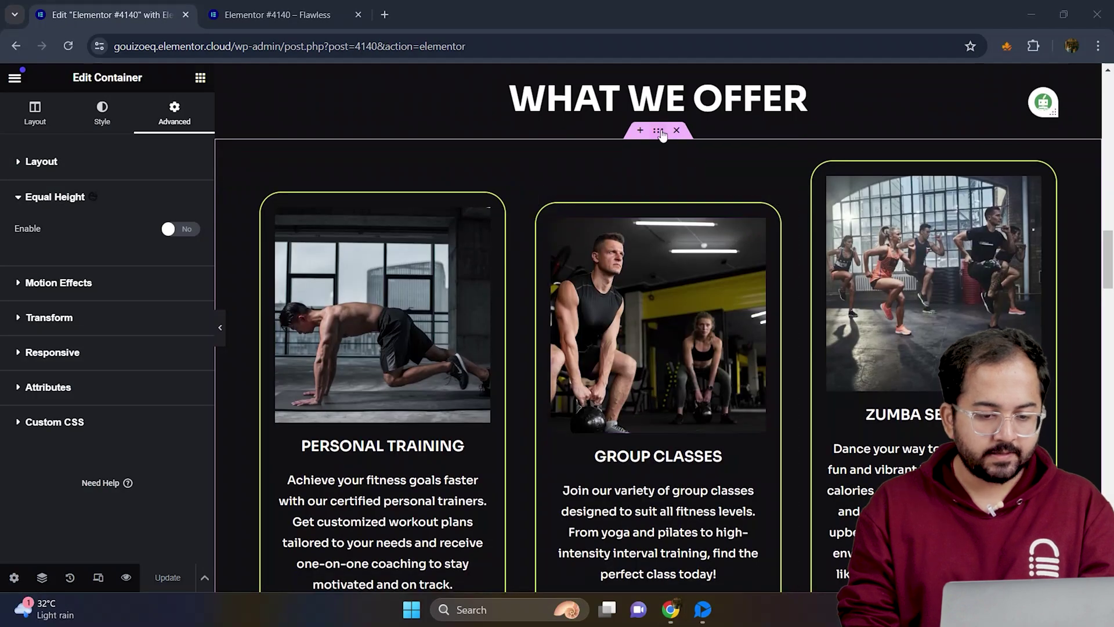
pyautogui.click(660, 133)
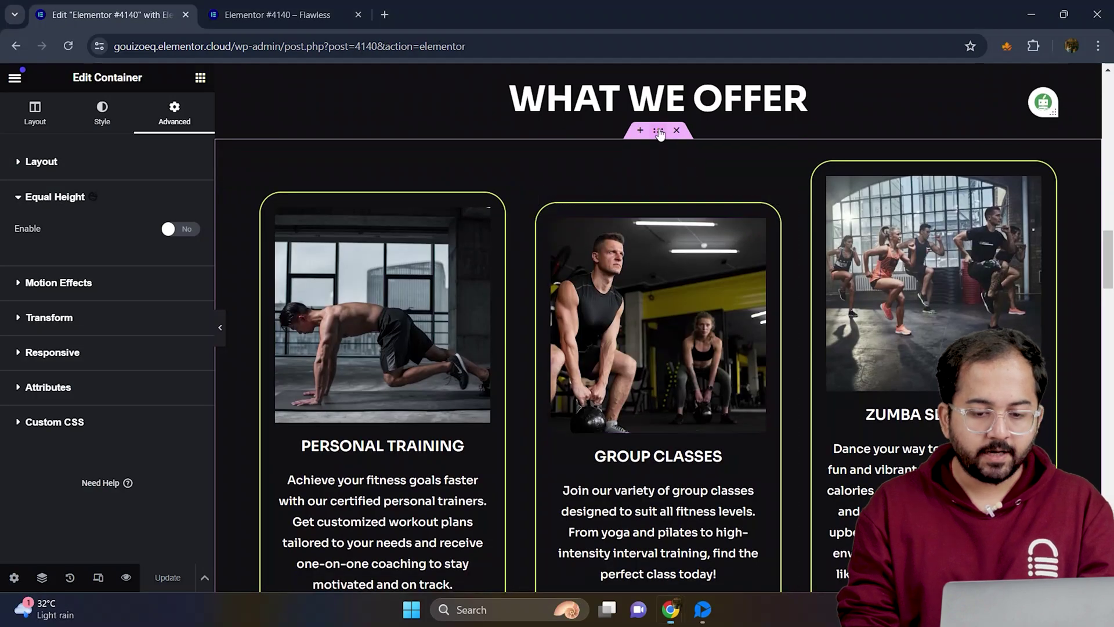
# Enable Equal Height on the What We Offer container for Image, Heading and Text Editor widgets
pyautogui.click(180, 111)
pyautogui.scroll(-5, 158, 280)
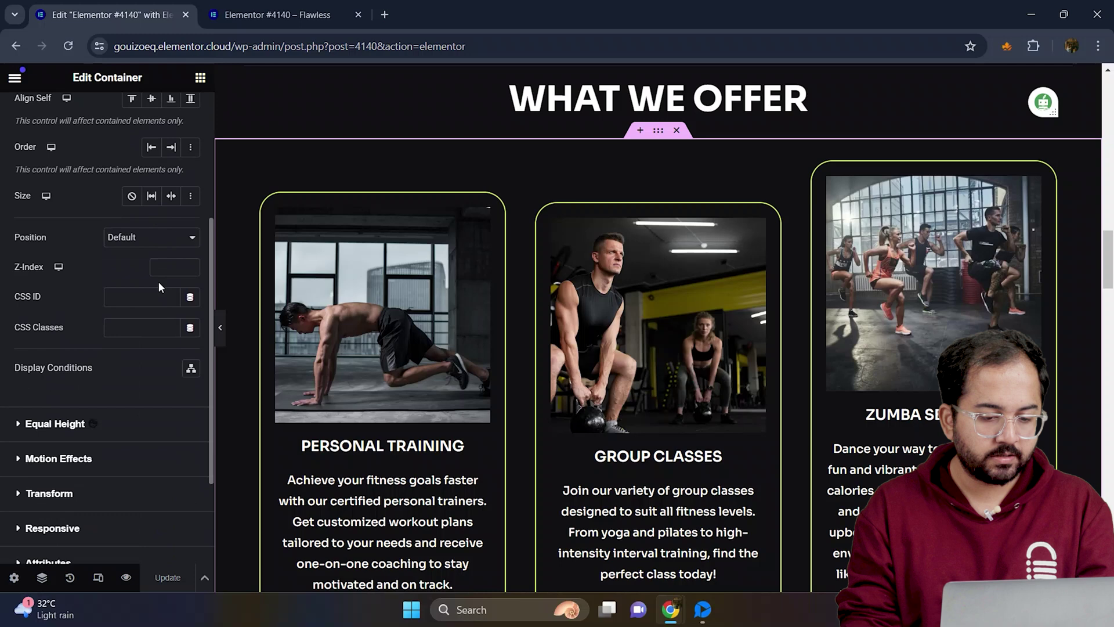
pyautogui.click(139, 322)
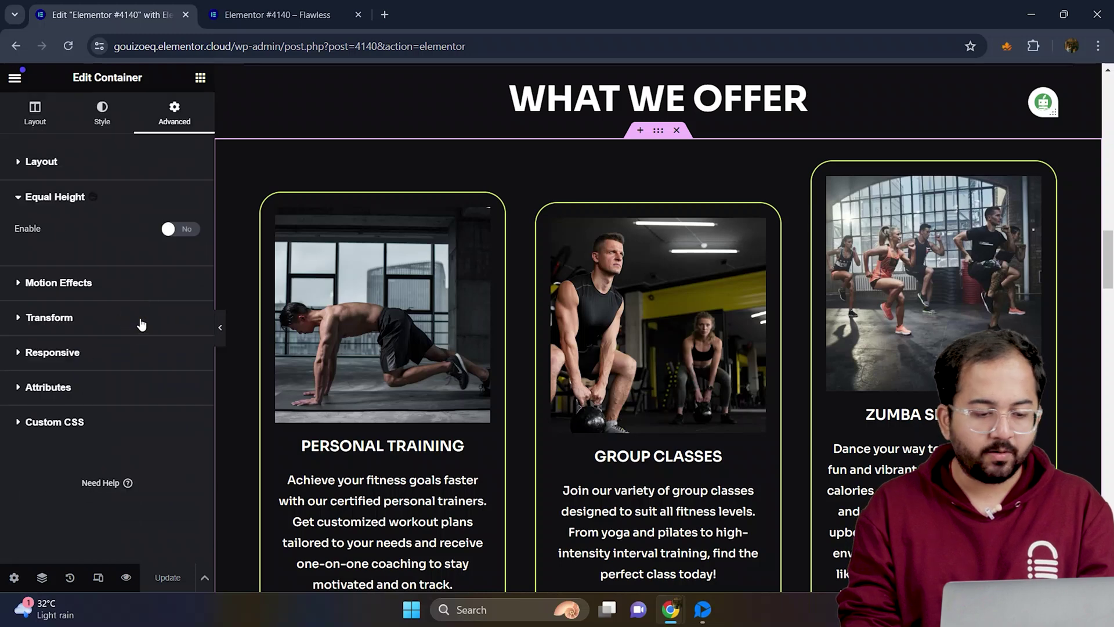
pyautogui.click(180, 230)
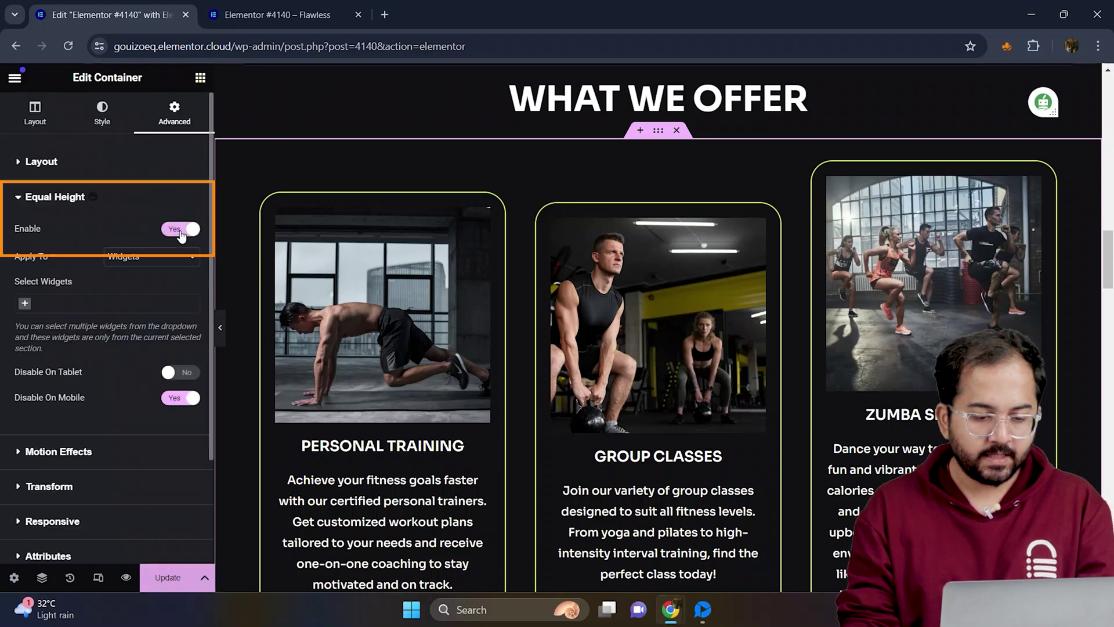
pyautogui.click(24, 305)
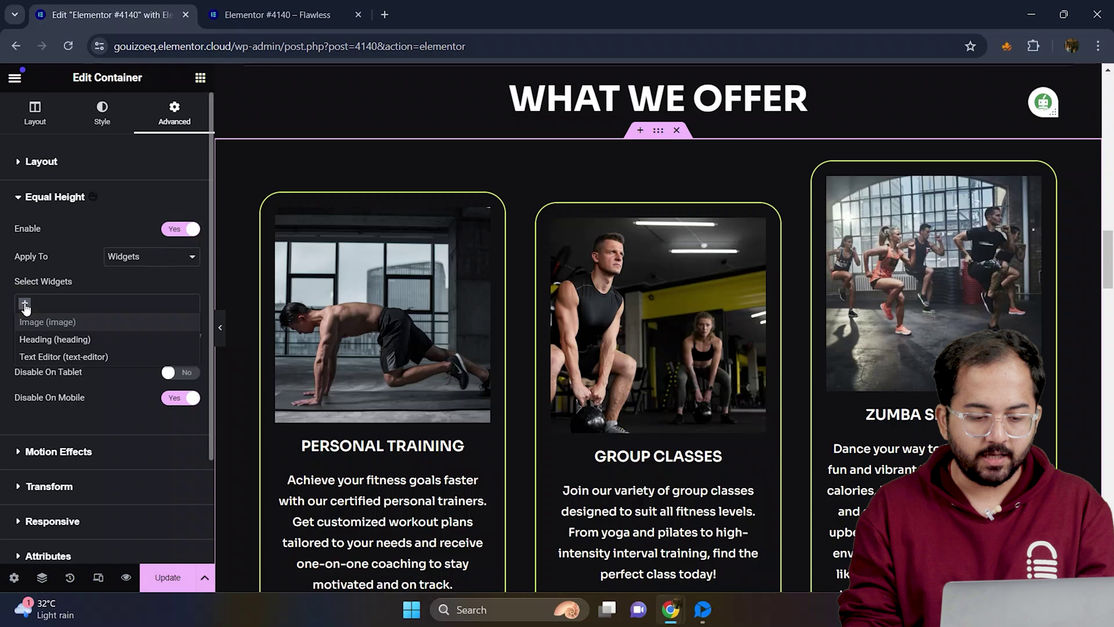
pyautogui.click(46, 323)
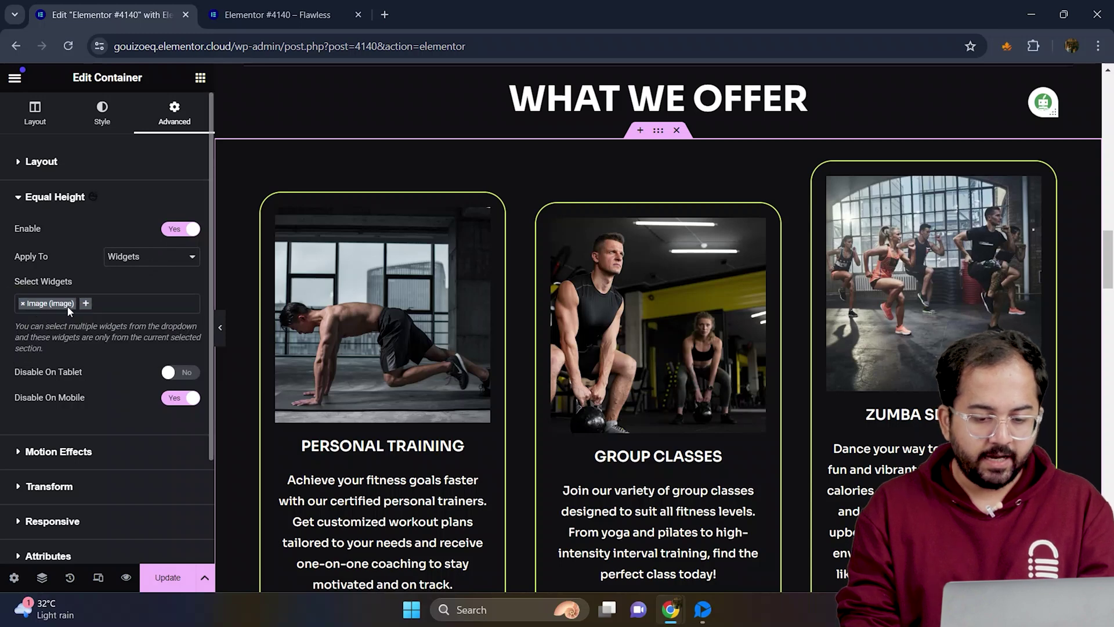
pyautogui.click(85, 303)
pyautogui.click(108, 336)
pyautogui.click(159, 303)
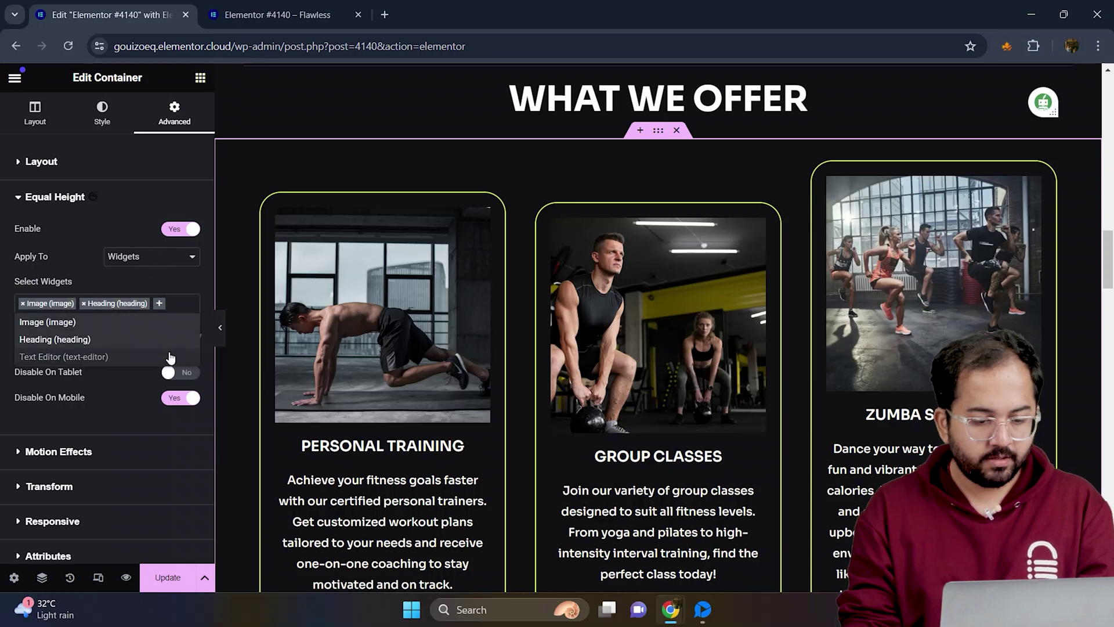
pyautogui.click(58, 356)
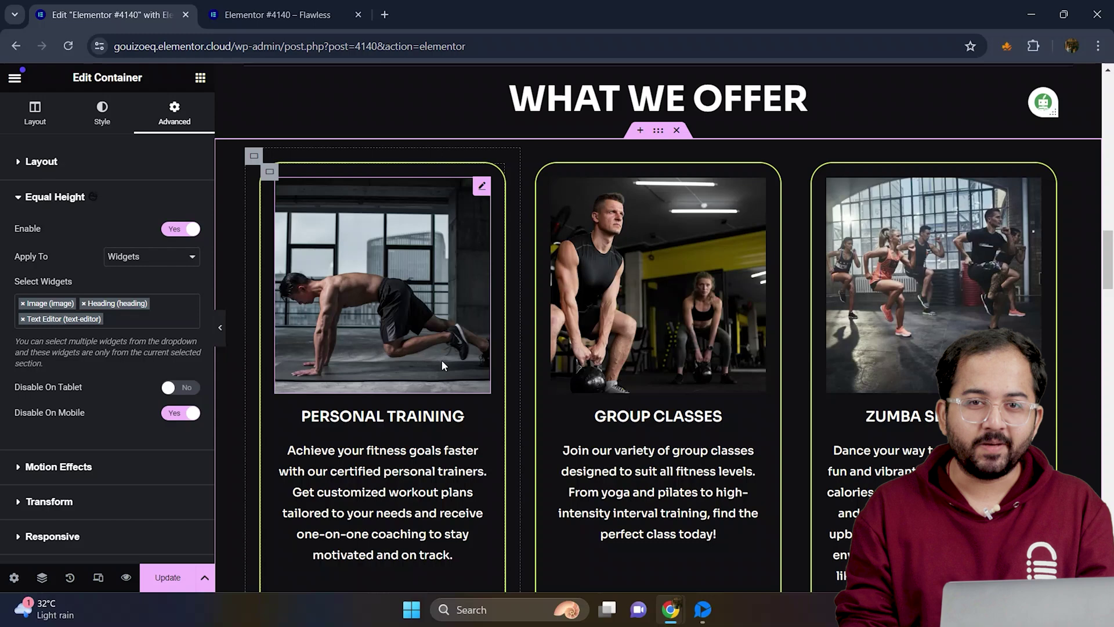
pyautogui.scroll(-7, 442, 365)
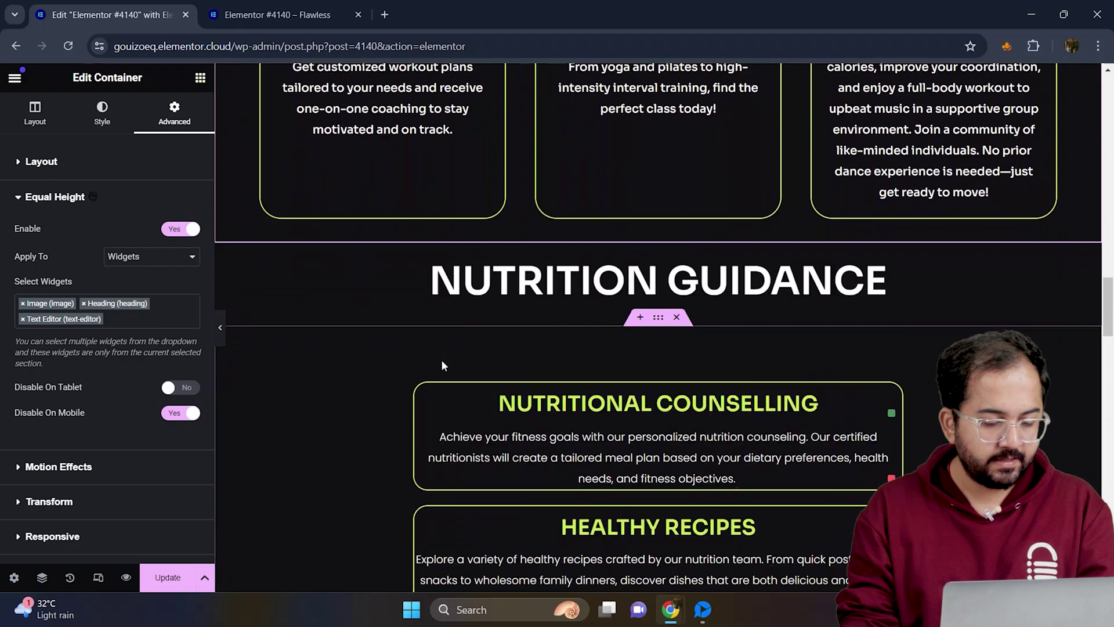
pyautogui.scroll(-4, 442, 364)
# Turn on Equal Height for the Nutrition Guidance cards container
pyautogui.click(657, 98)
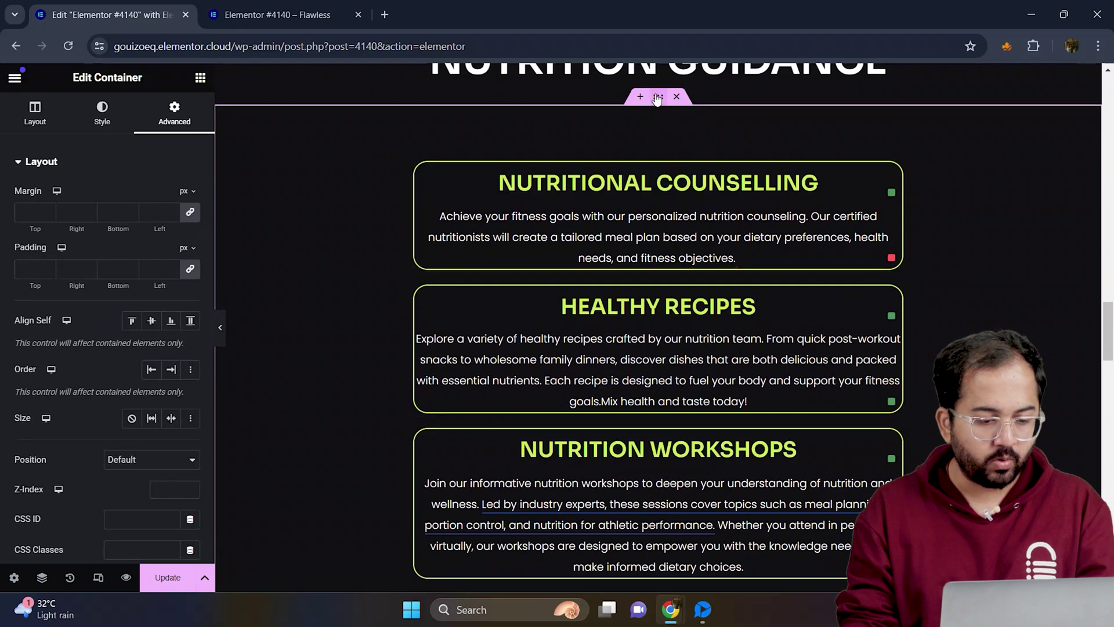
pyautogui.scroll(-5, 109, 304)
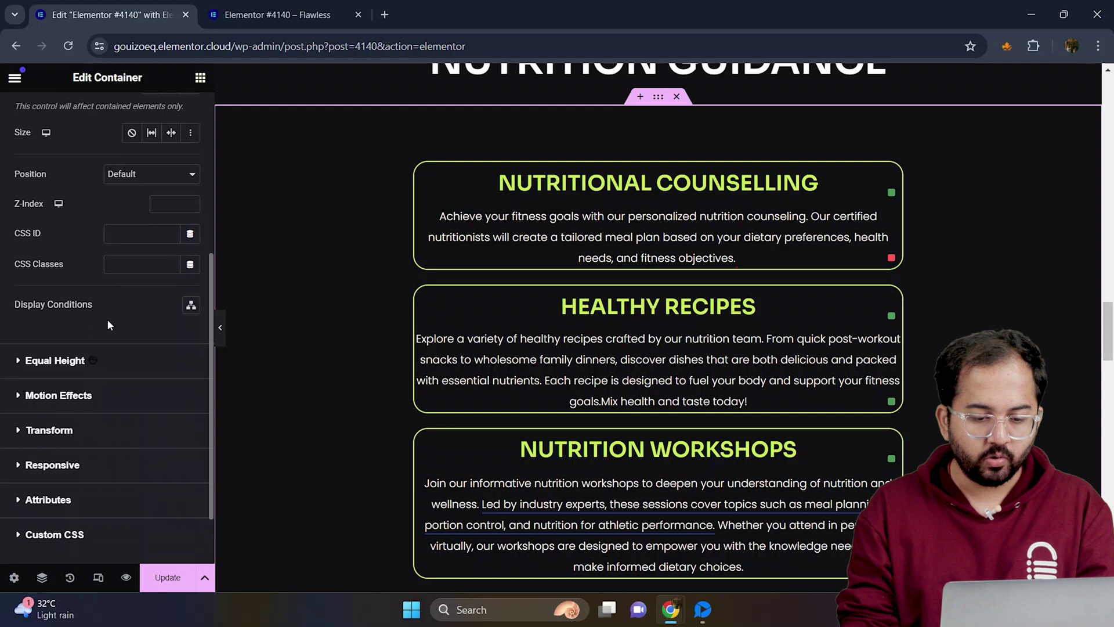
pyautogui.click(110, 360)
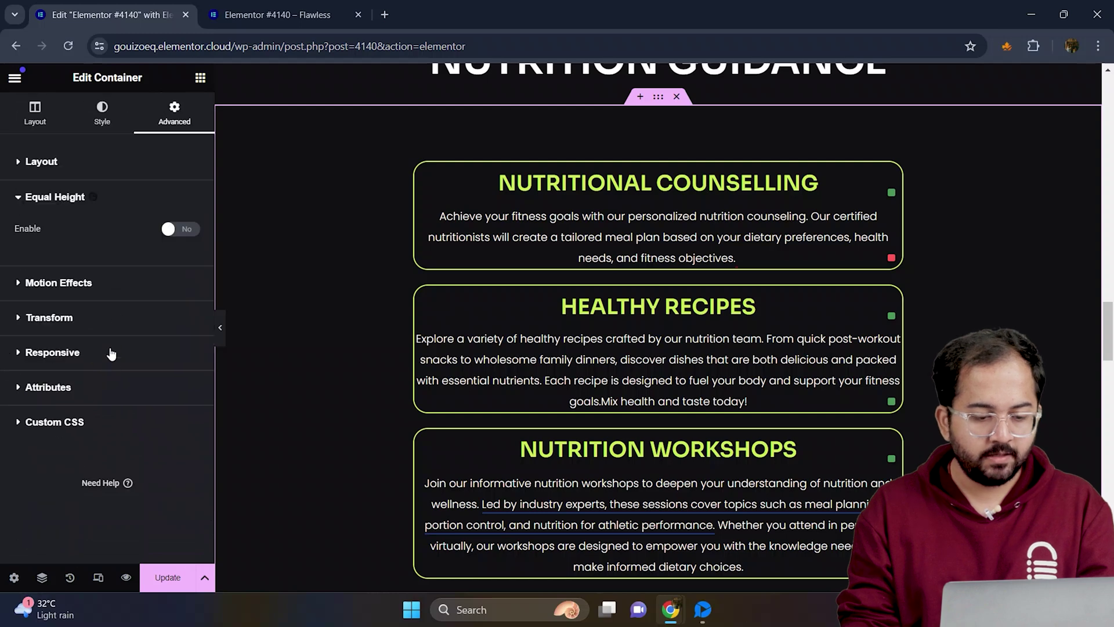
pyautogui.click(174, 231)
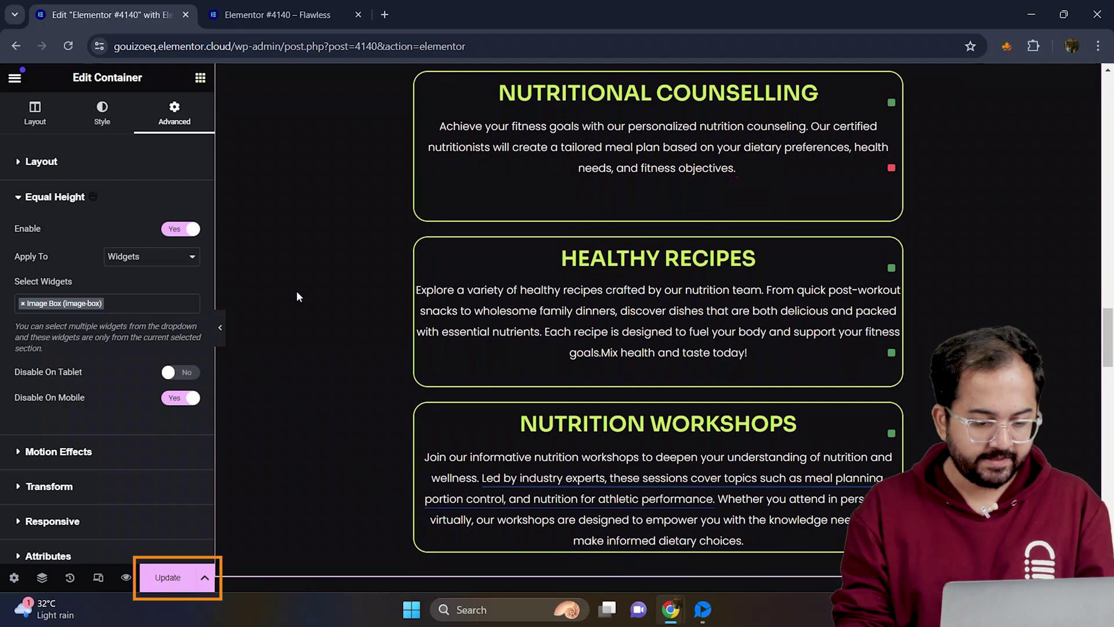
# Switch to the live preview and scroll down to the equal-height Nutrition Guidance cards
pyautogui.hotkey('ctrl', 'Tab')
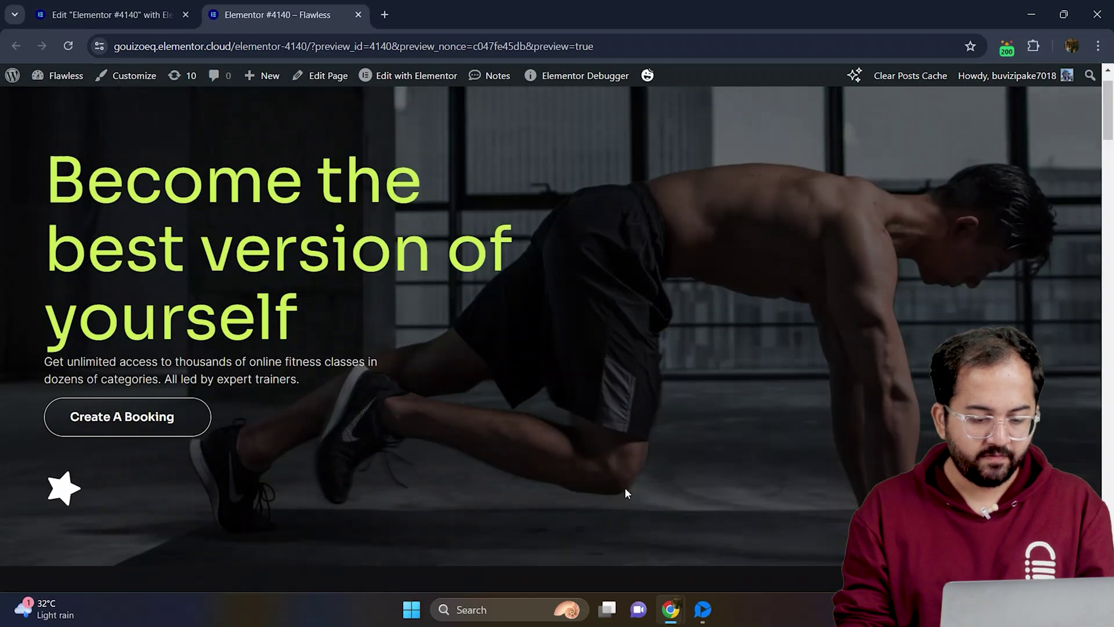
pyautogui.scroll(-15, 624, 486)
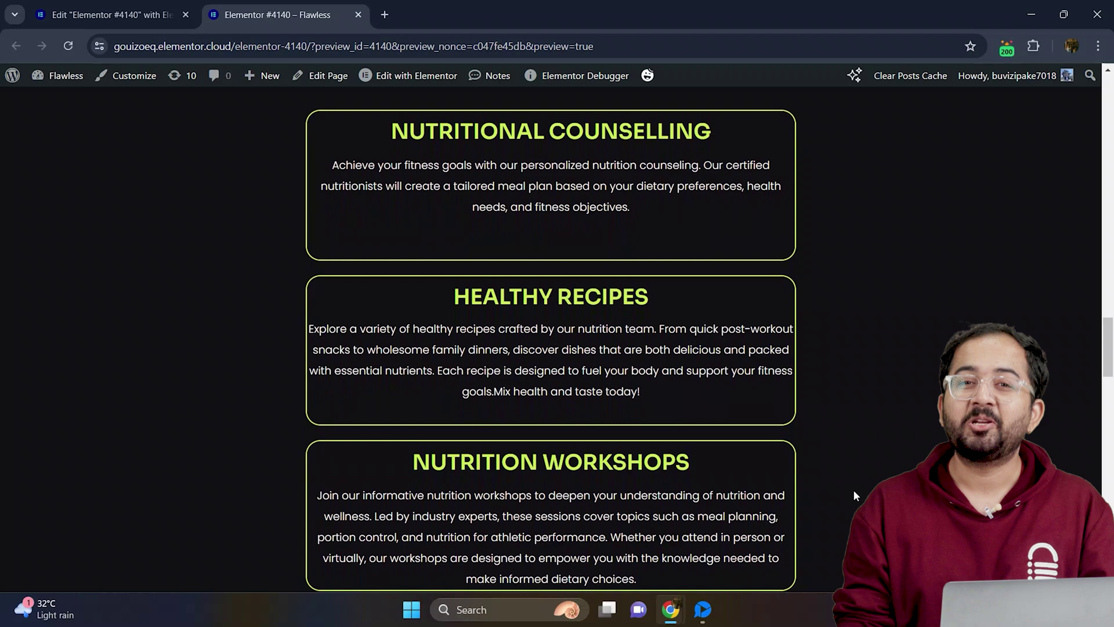